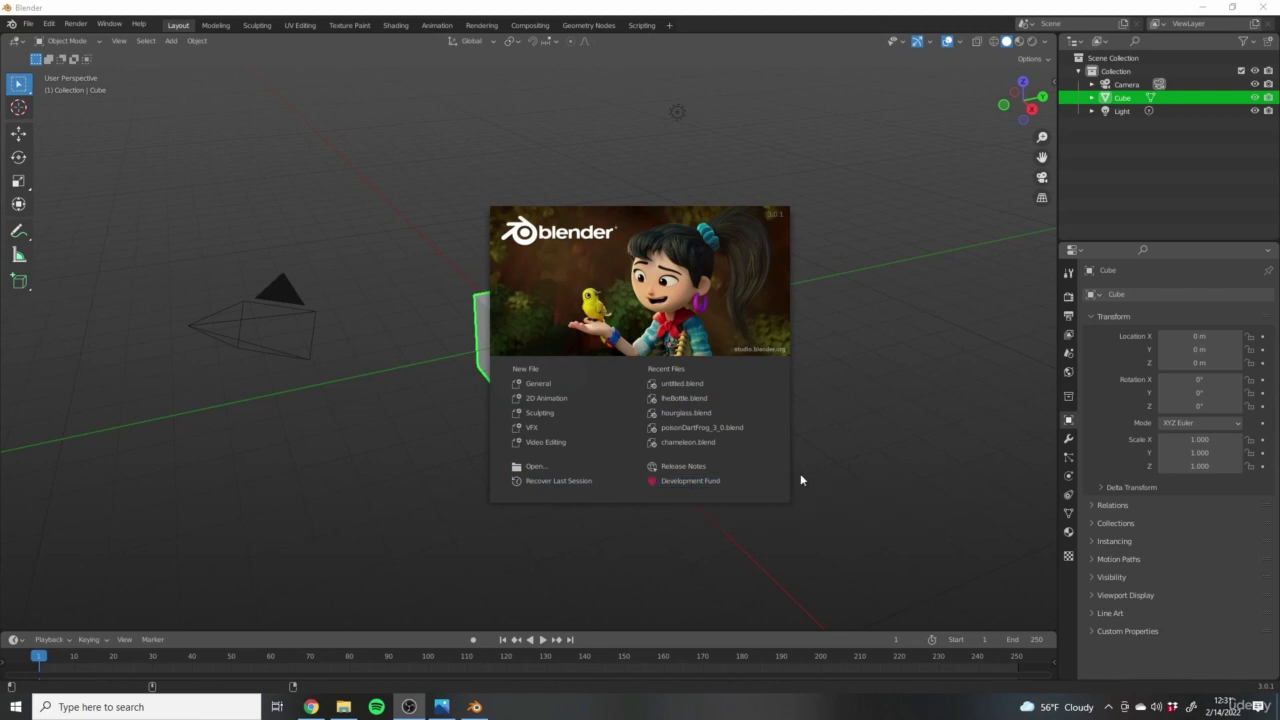
View the Blender3.0_startupSettings.png and 3buttonMouse.jpg reference images in Photos, closing each one after viewing
click(441, 707)
click(441, 707)
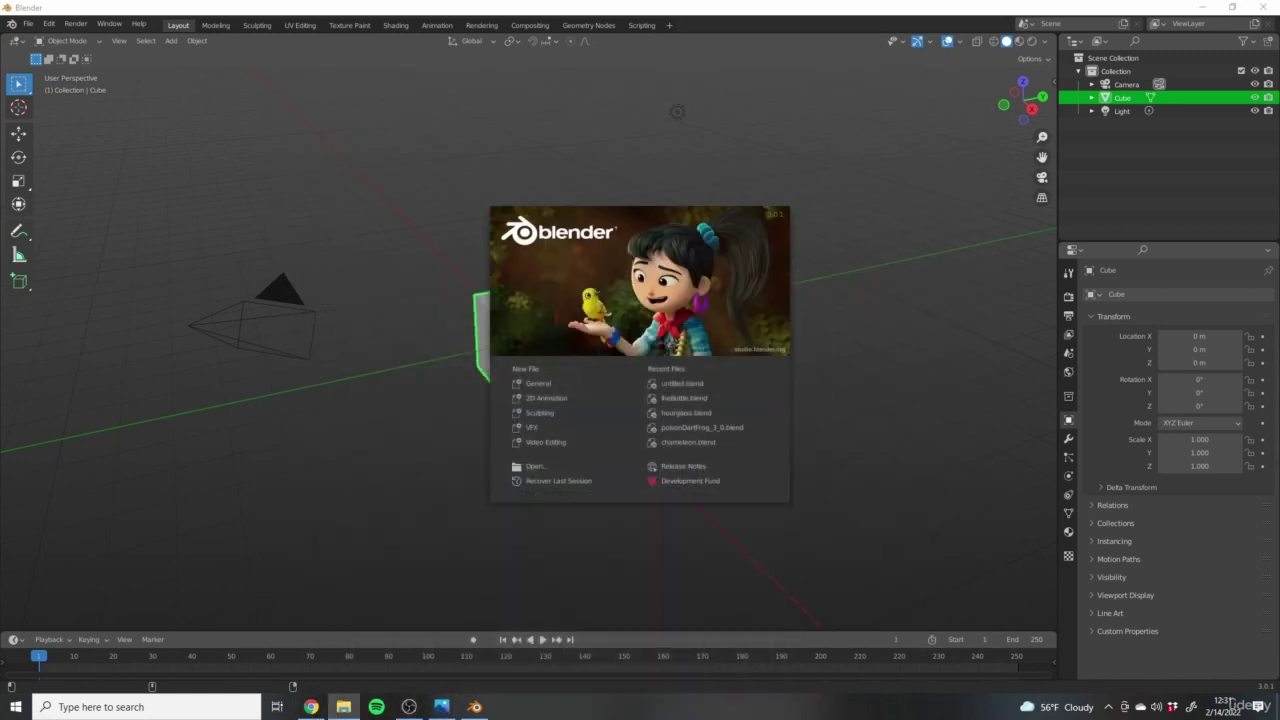
click(441, 707)
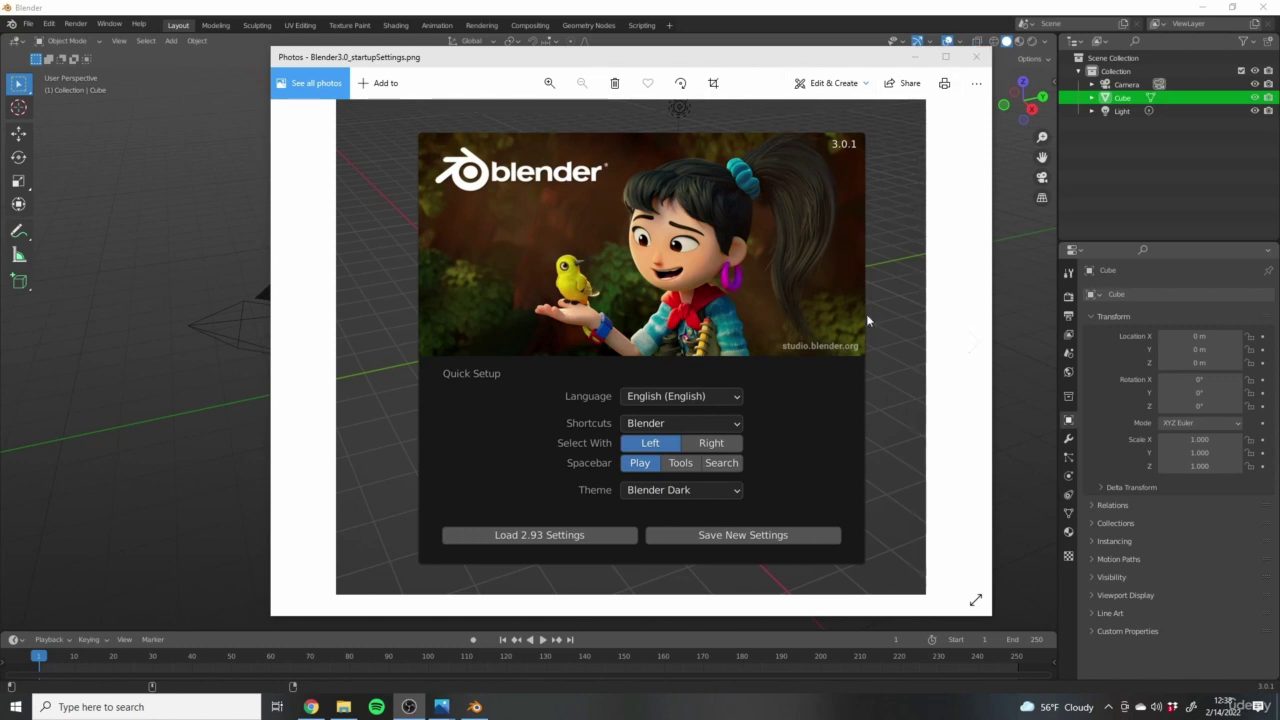
click(977, 57)
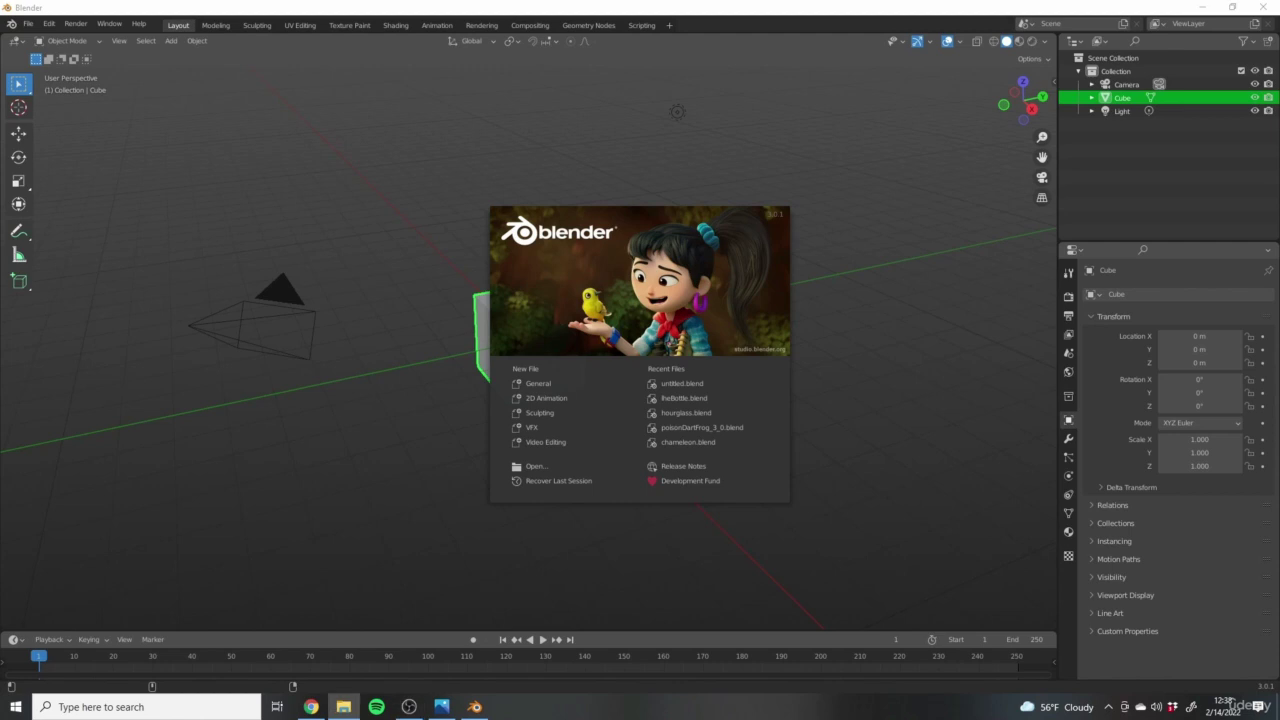
click(441, 707)
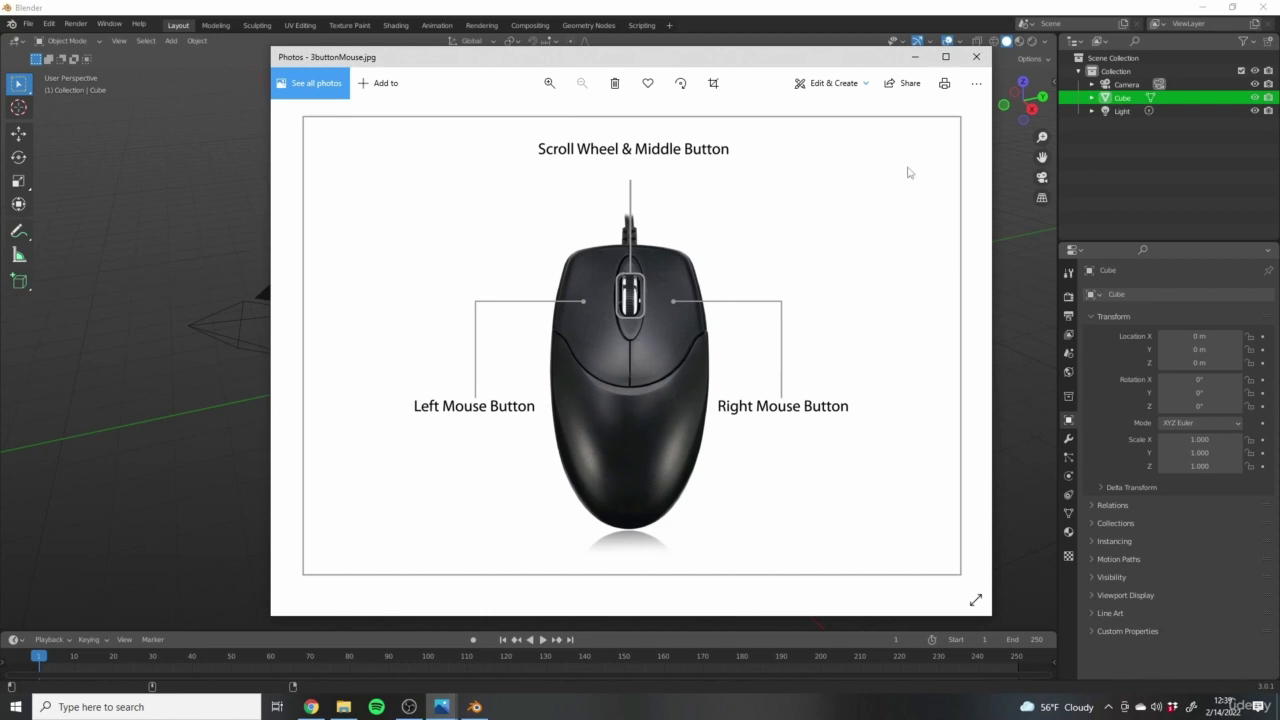
click(979, 58)
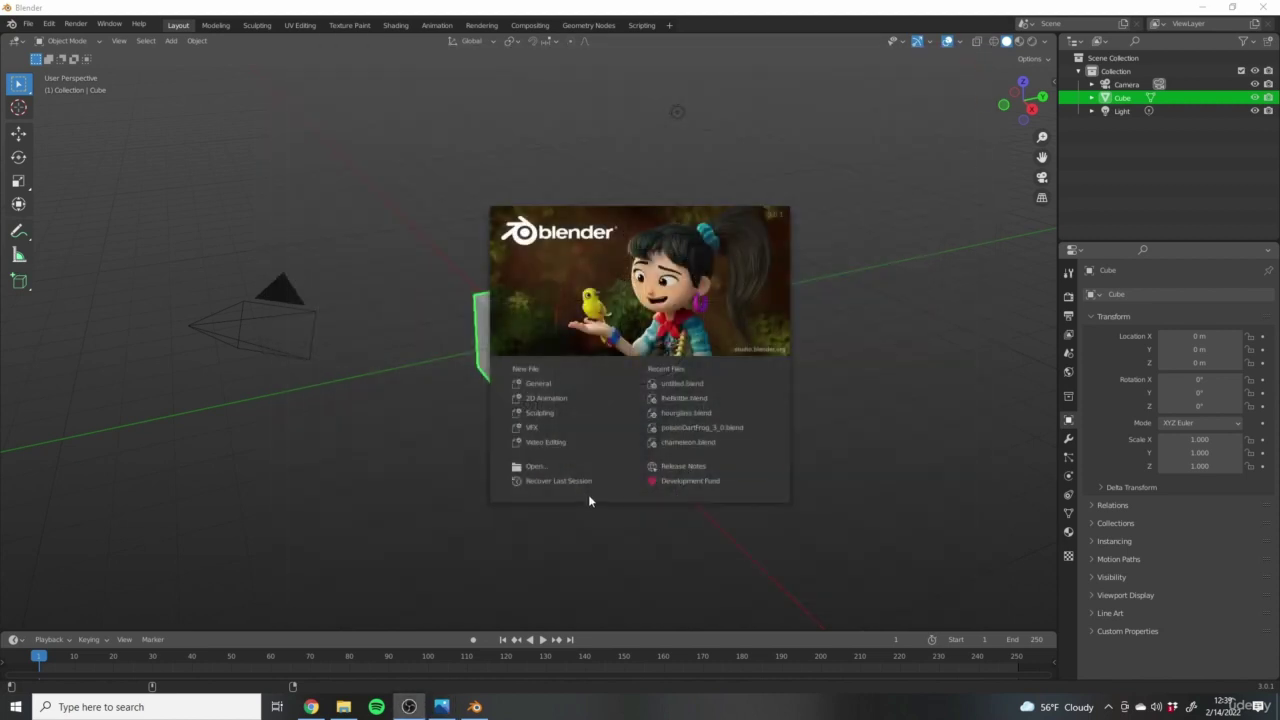
Dismiss the splash screen and enable Emulate 3 Button Mouse in the Input preferences
click(814, 475)
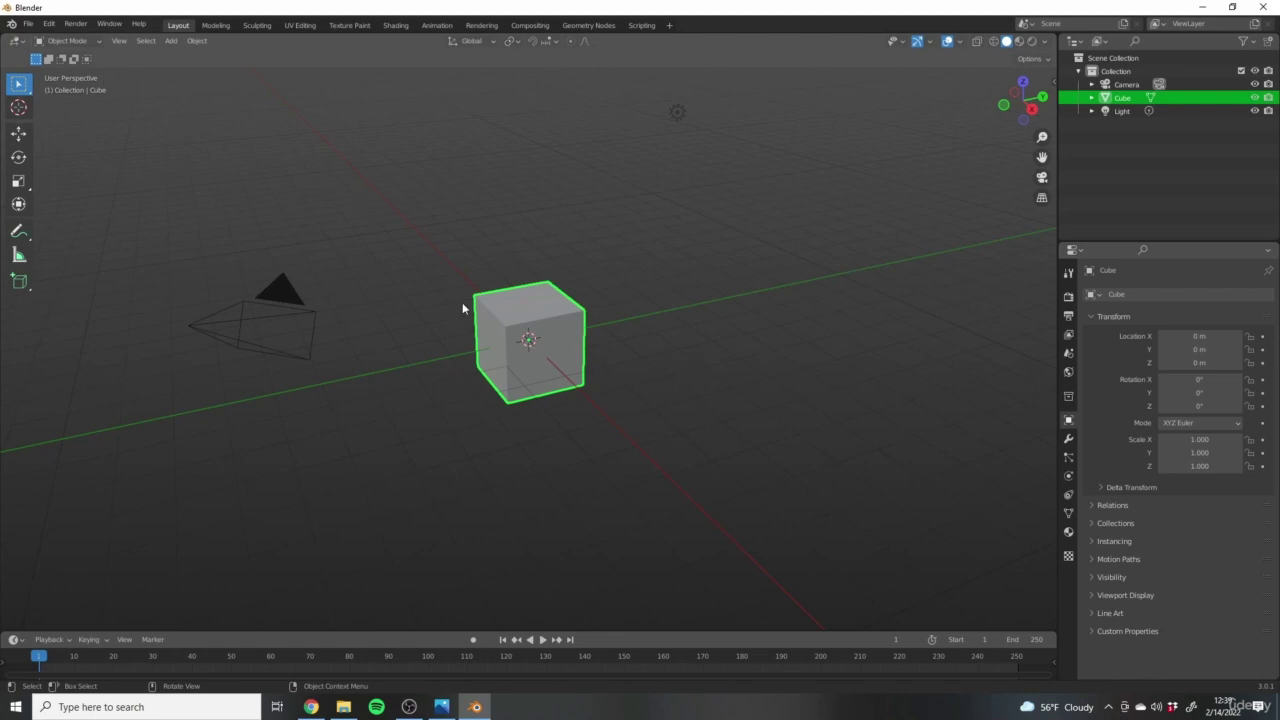
click(48, 23)
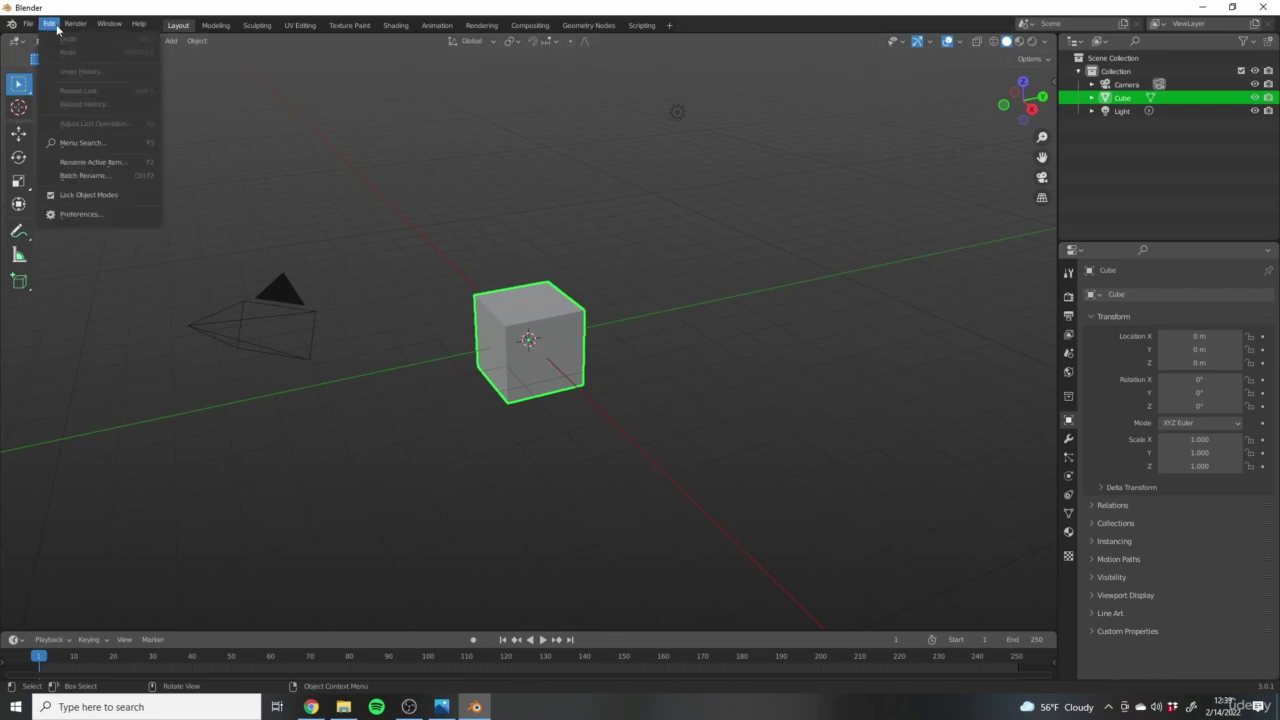
click(90, 215)
drag(273, 33, 619, 136)
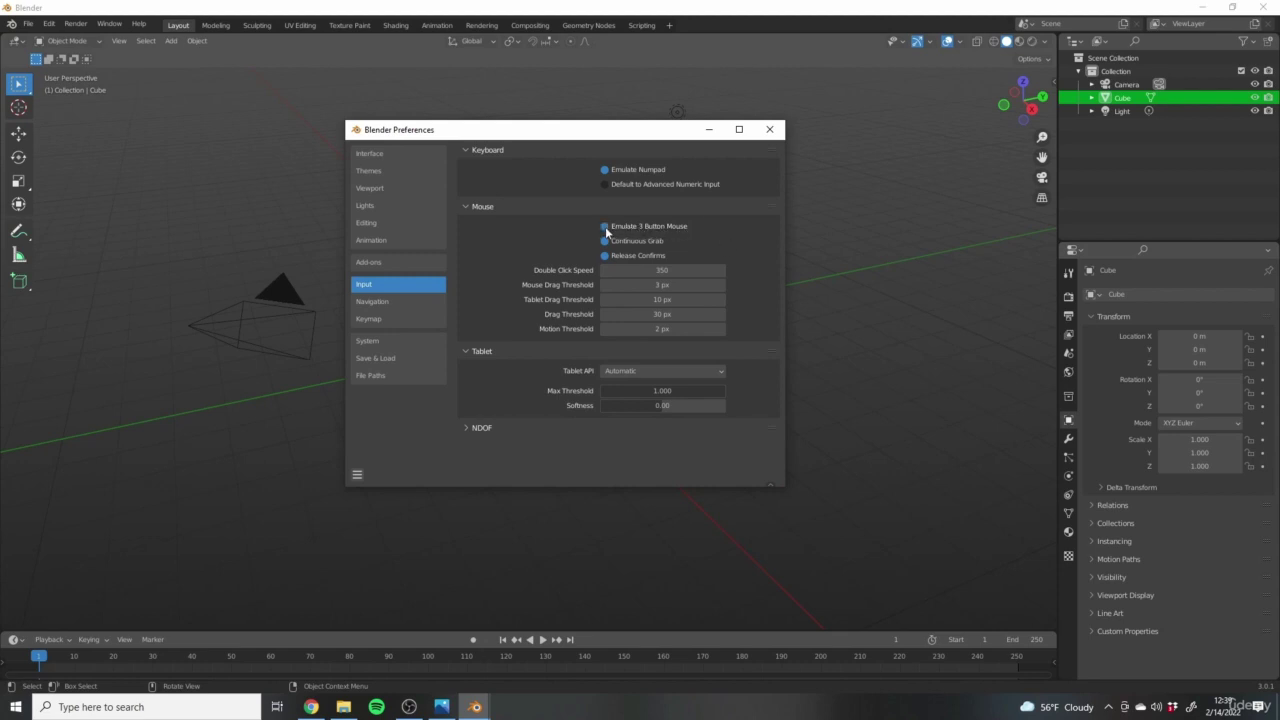
click(605, 227)
View the NumpadKeyboard.jpg image in Photos, close it, and return to the mouse options in the Input preferences
key(alt+Tab)
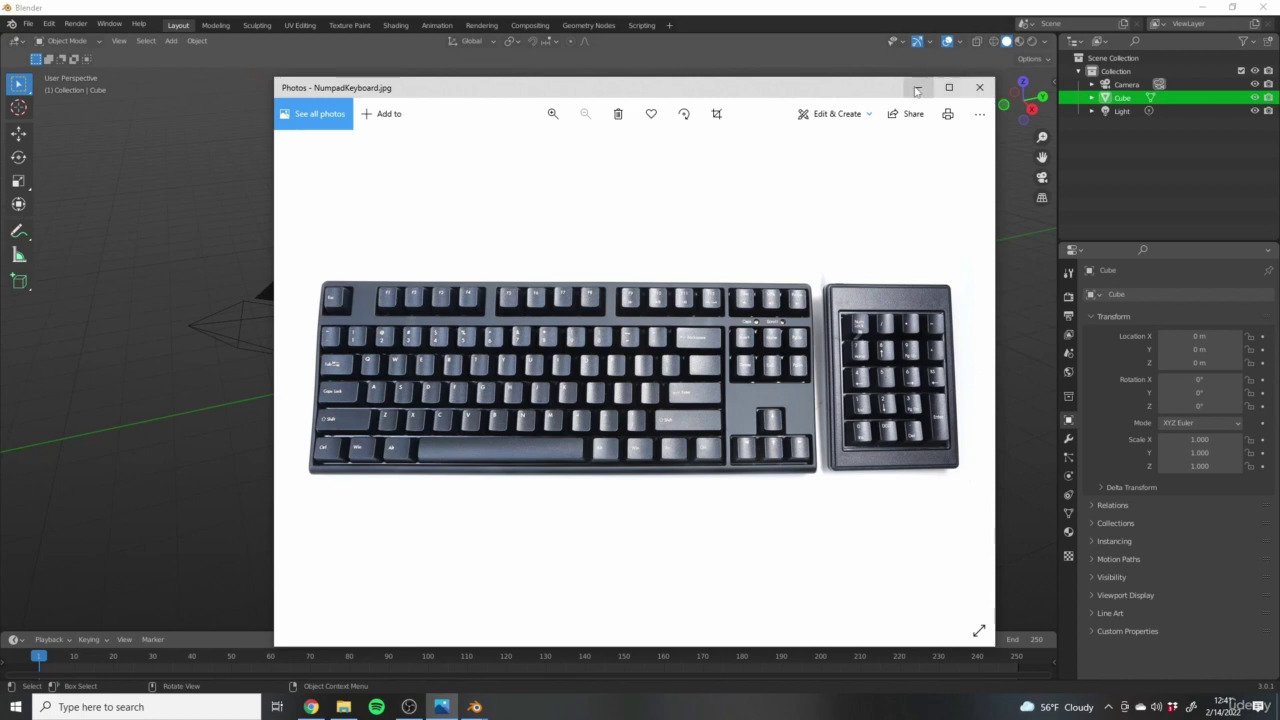
click(979, 87)
mouse_move(533, 128)
mouse_down()
mouse_move(571, 110)
mouse_move(541, 120)
mouse_up()
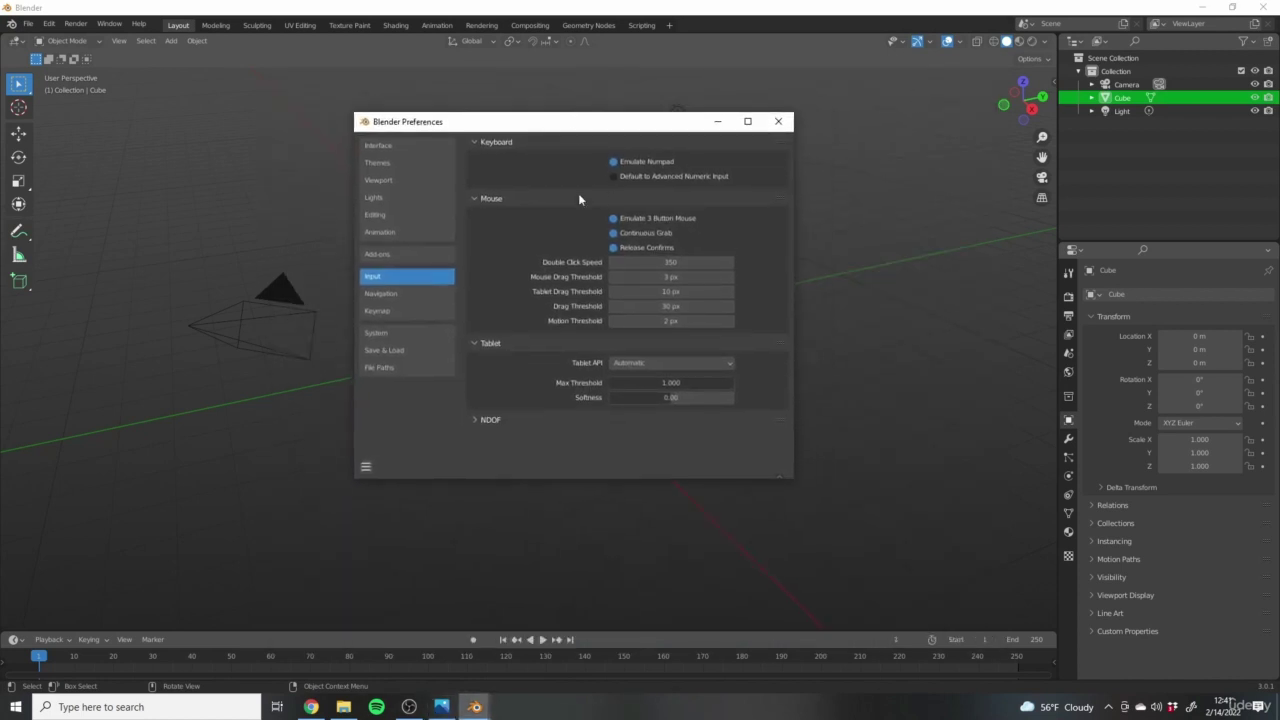
click(614, 219)
Examine the Keymap preferences, including the Graph Editor group and the Key-Binding search mode, and close the preferences
click(398, 310)
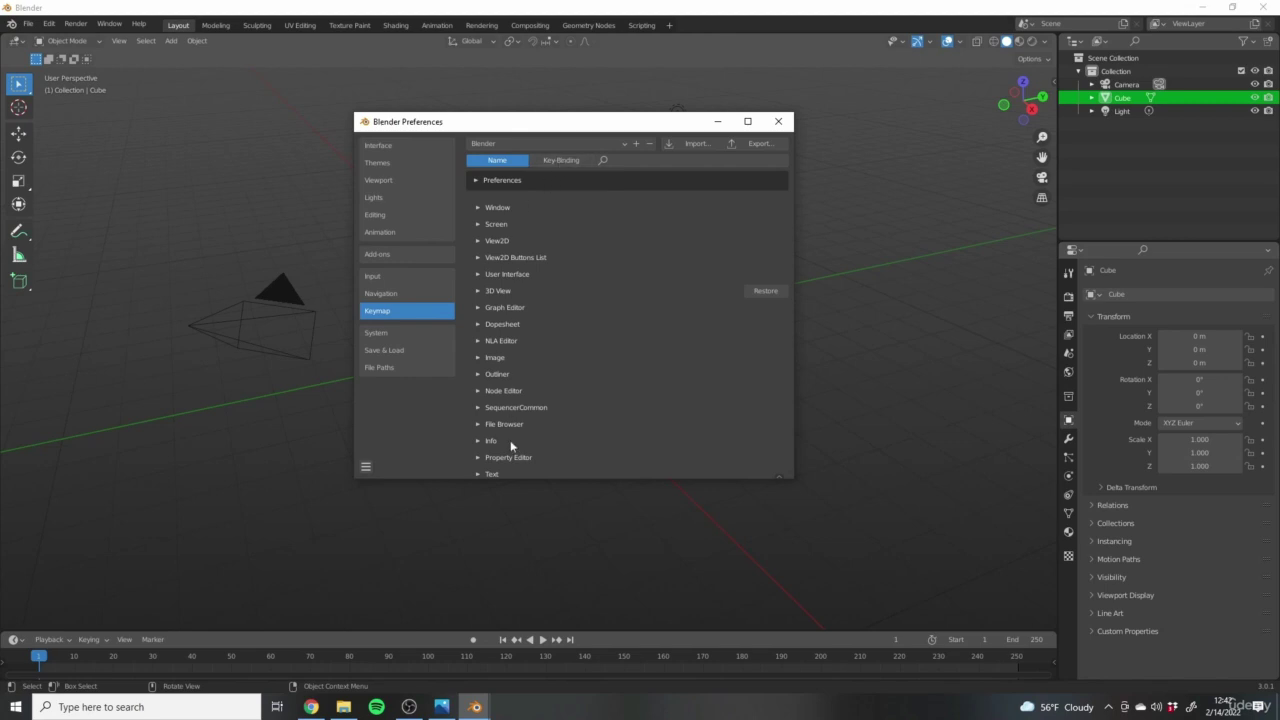
click(491, 307)
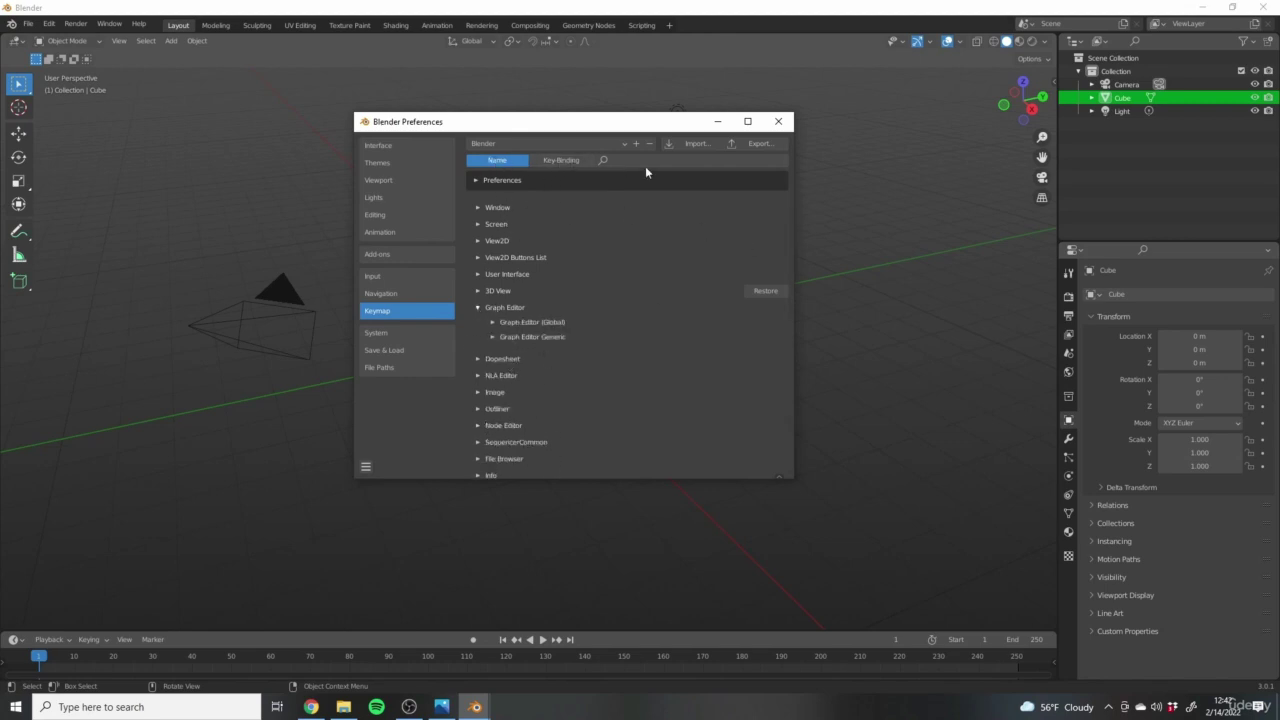
click(612, 157)
click(560, 162)
click(561, 161)
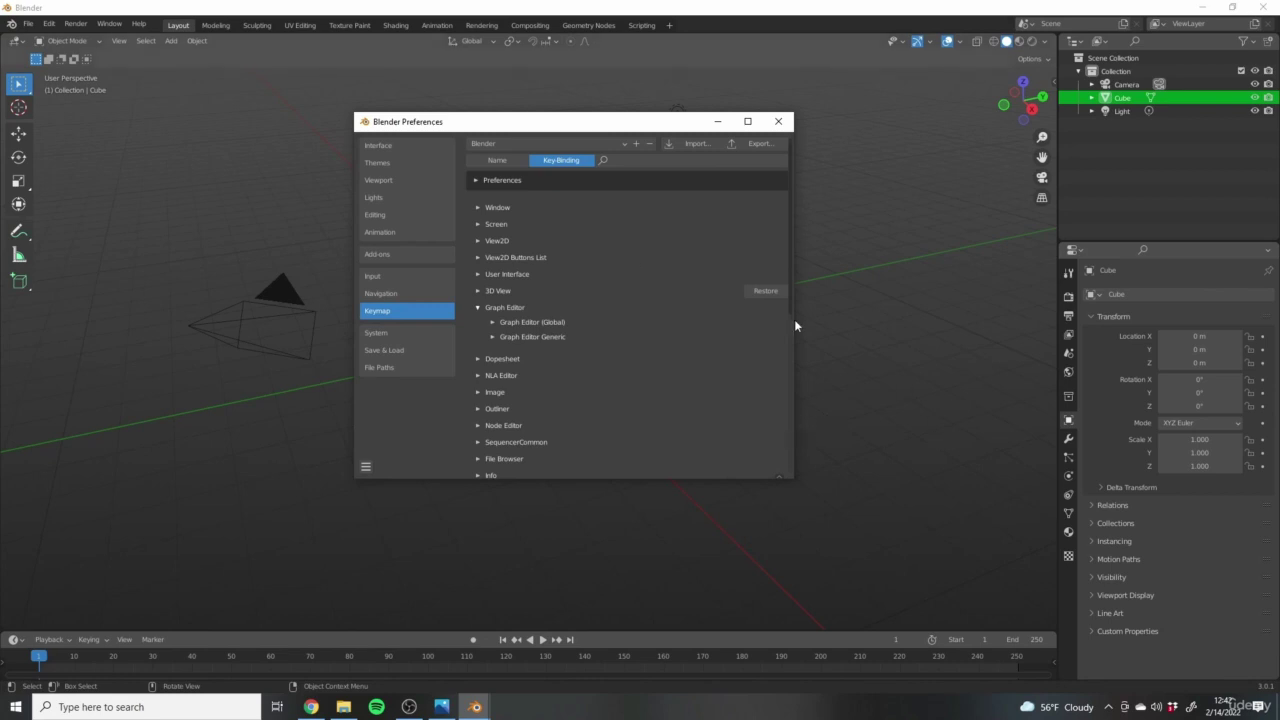
click(478, 308)
scroll(538, 340, down, 5)
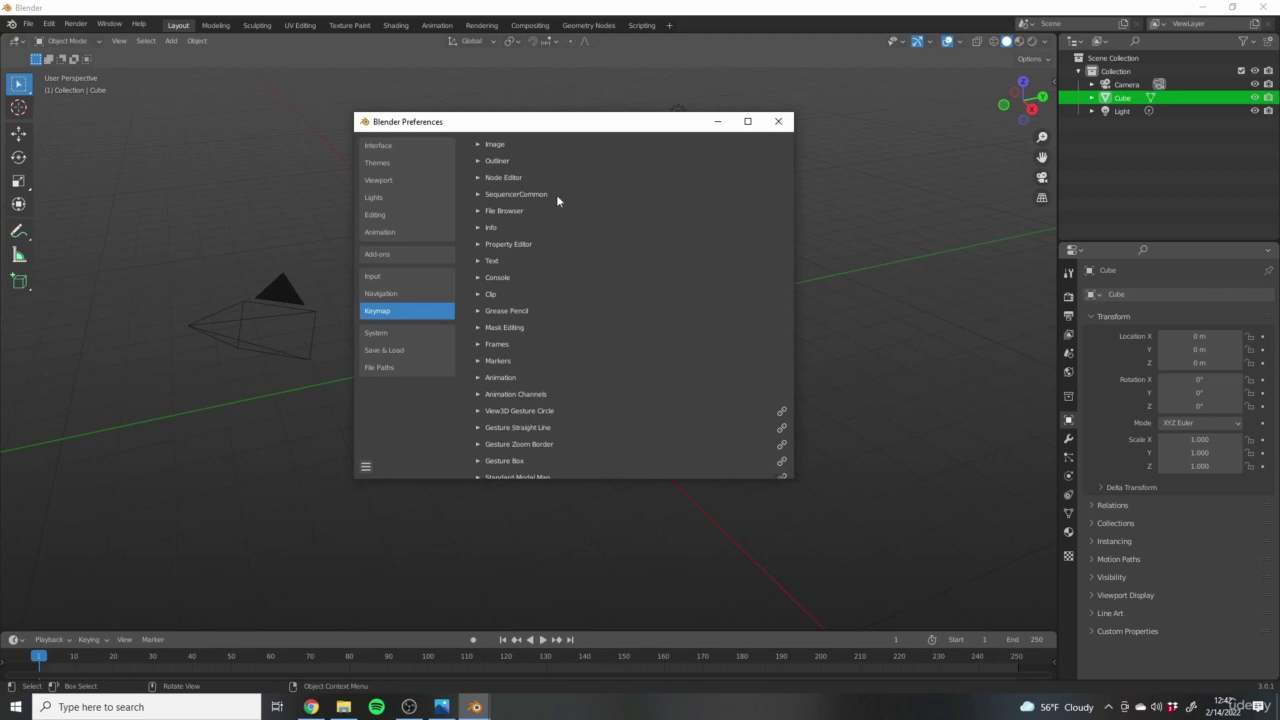
scroll(624, 370, up, 6)
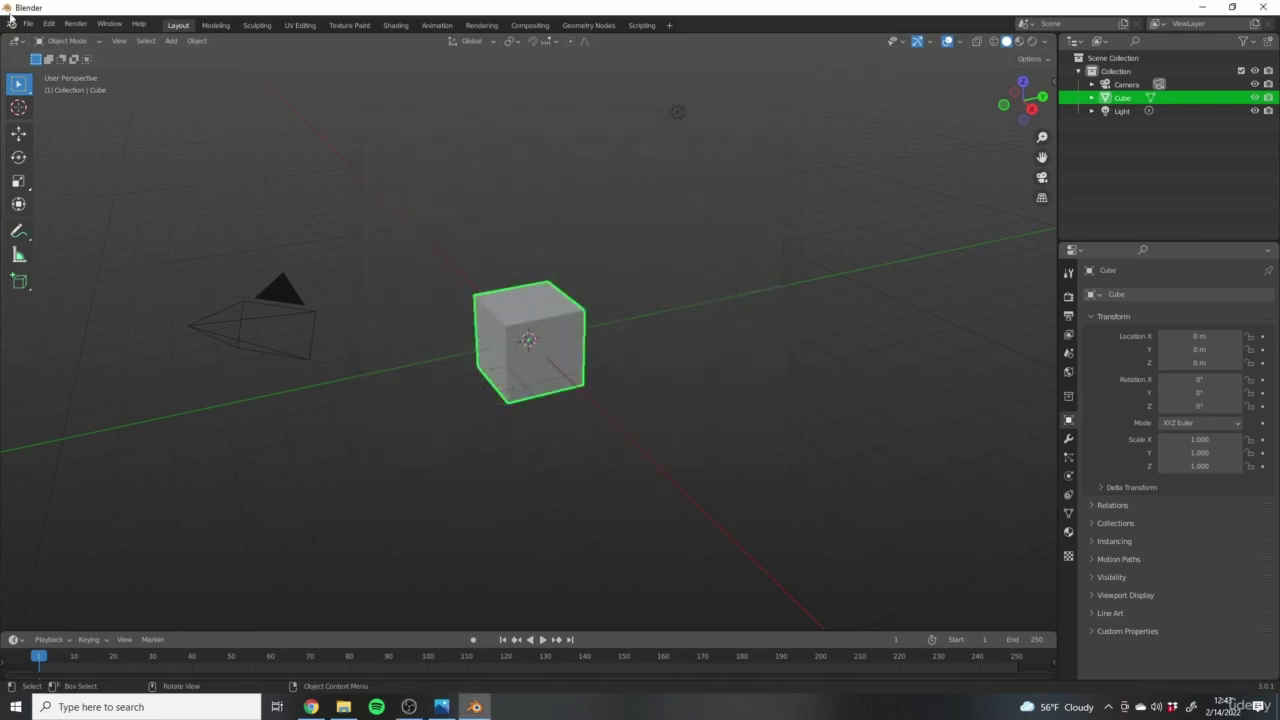
Reopen the preferences and show the Add-ons section
click(50, 24)
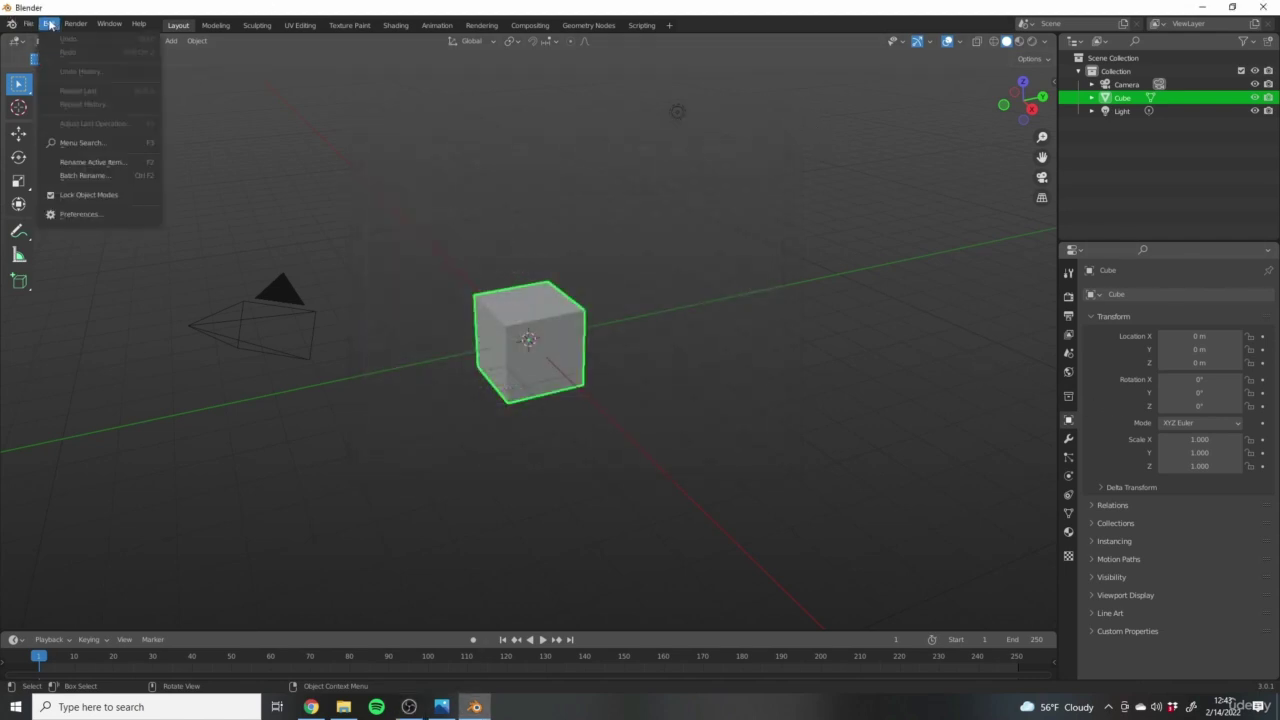
click(74, 216)
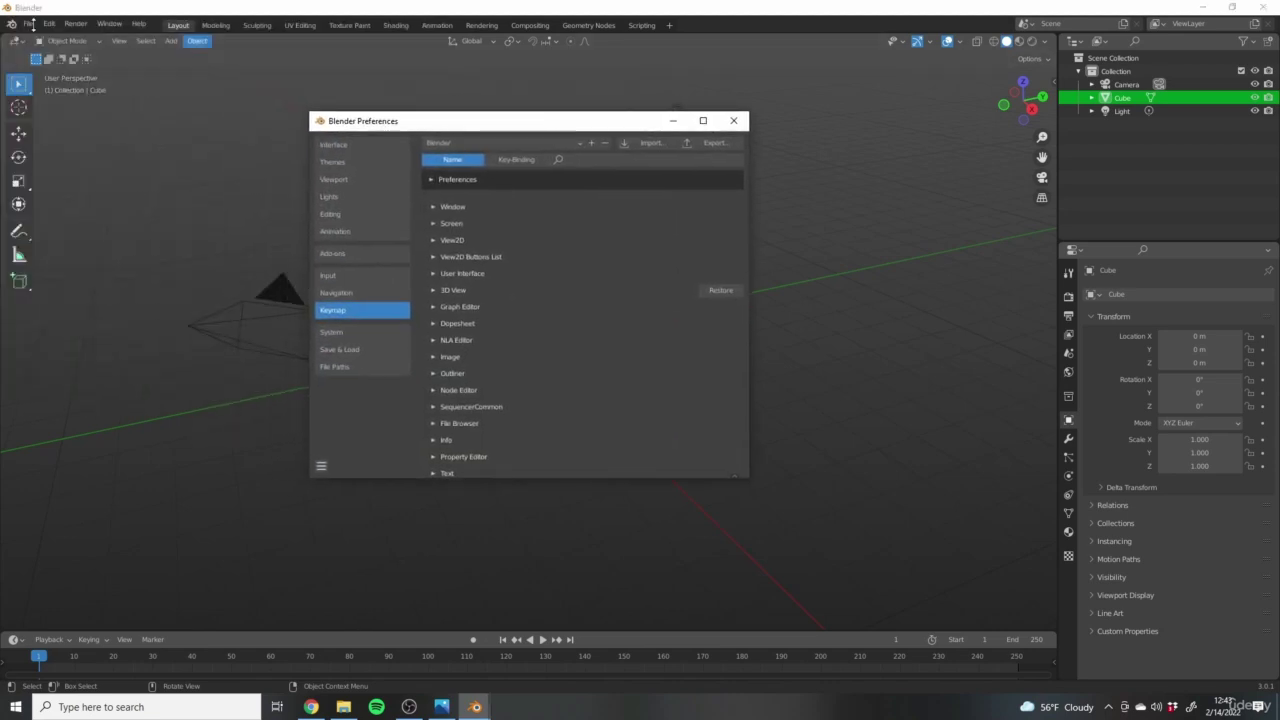
click(336, 255)
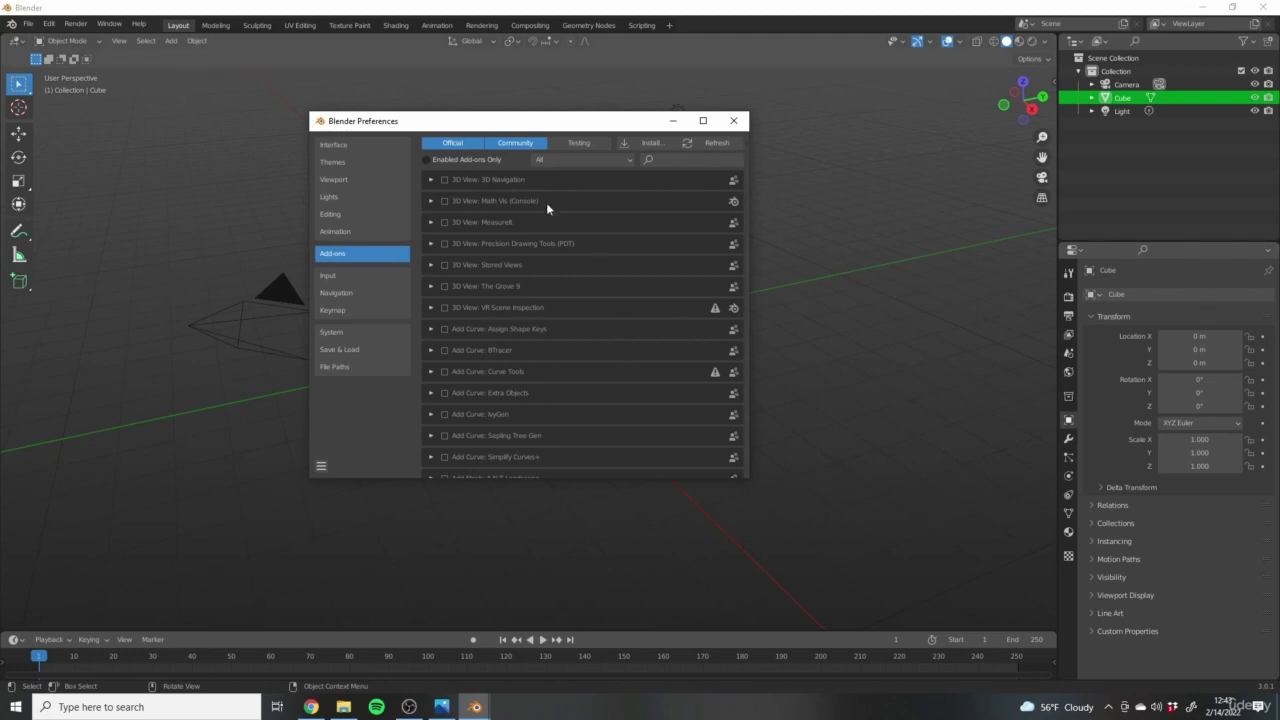
Enable the Interface: Dynamic Context Menu add-on and disable it again
scroll(544, 318, down, 8)
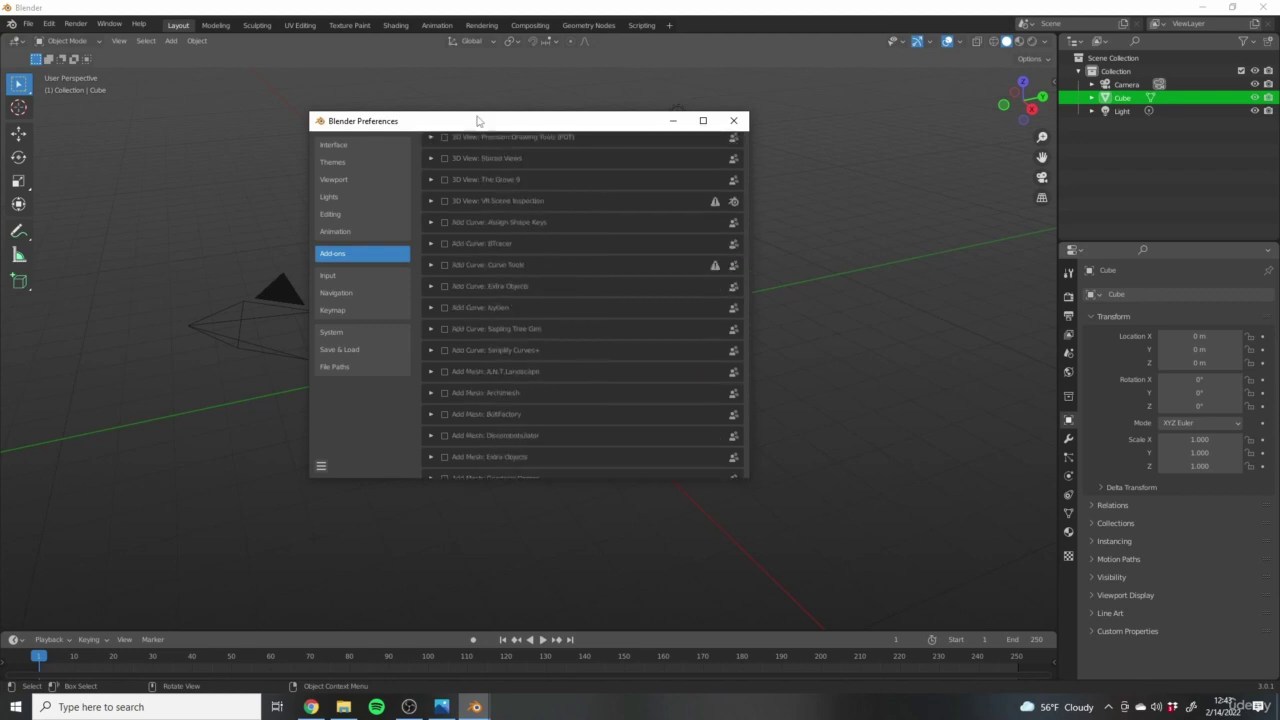
scroll(496, 197, down, 20)
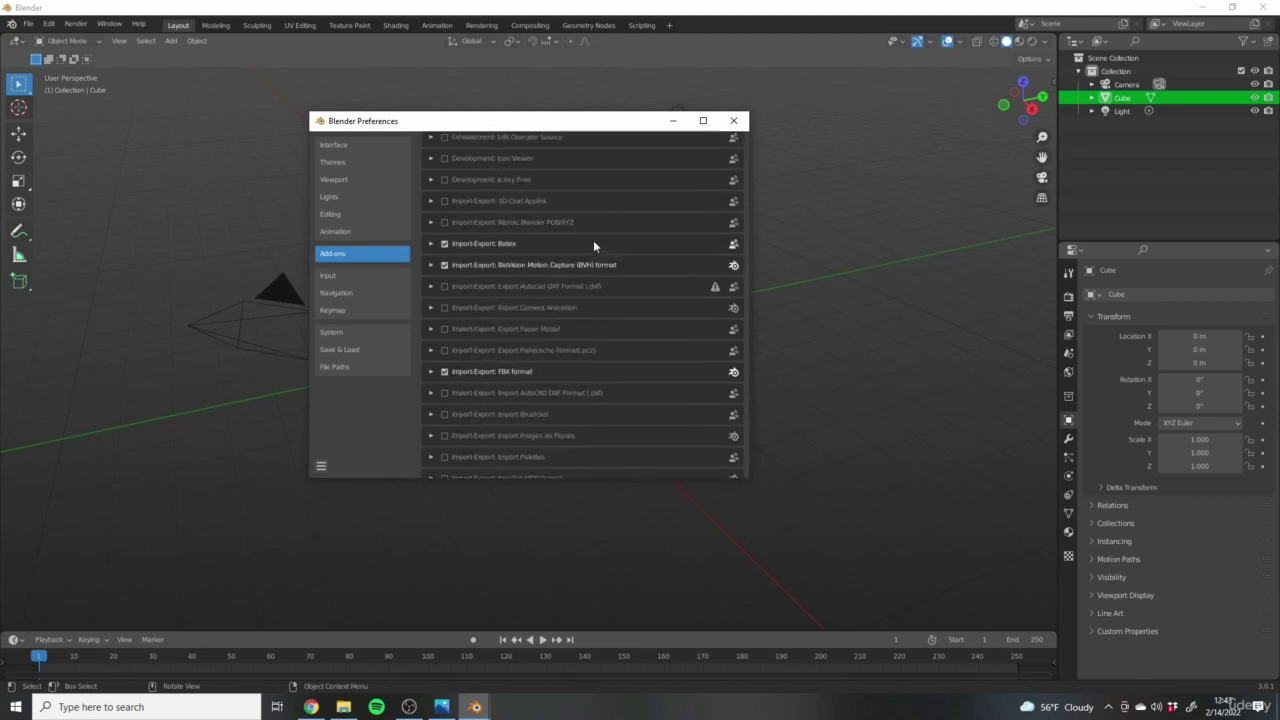
scroll(634, 310, down, 3)
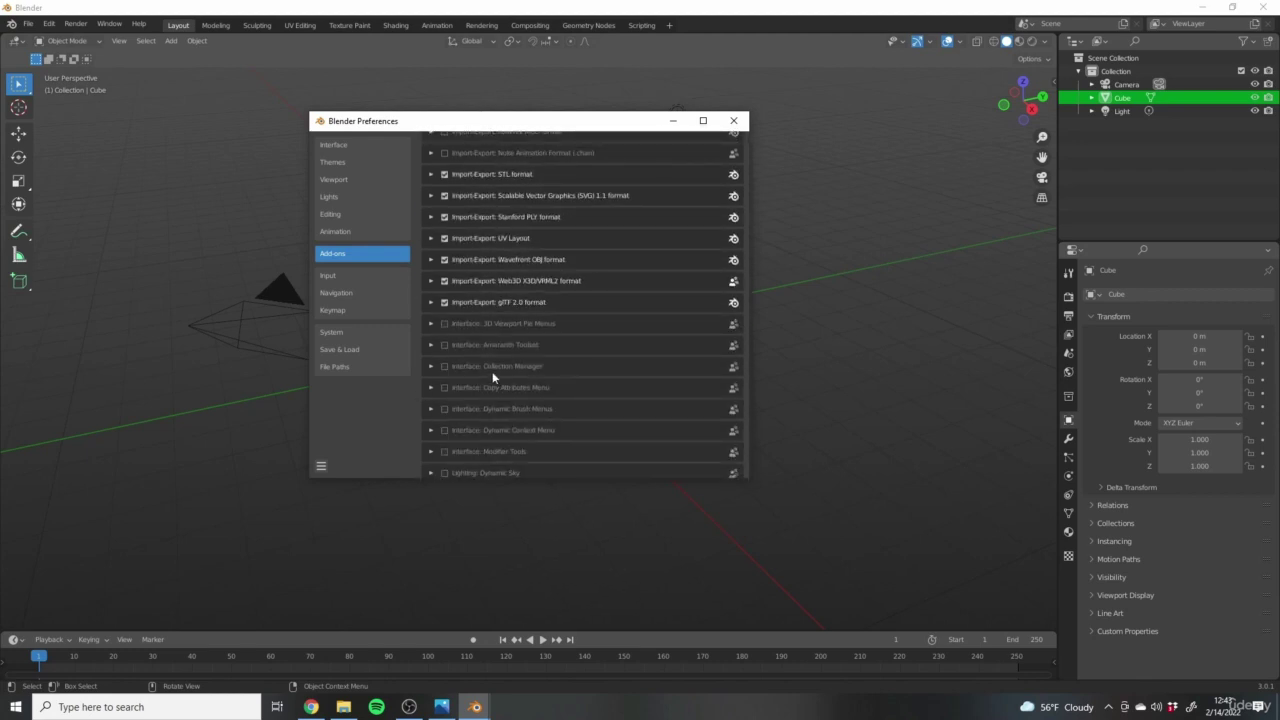
scroll(588, 390, down, 2)
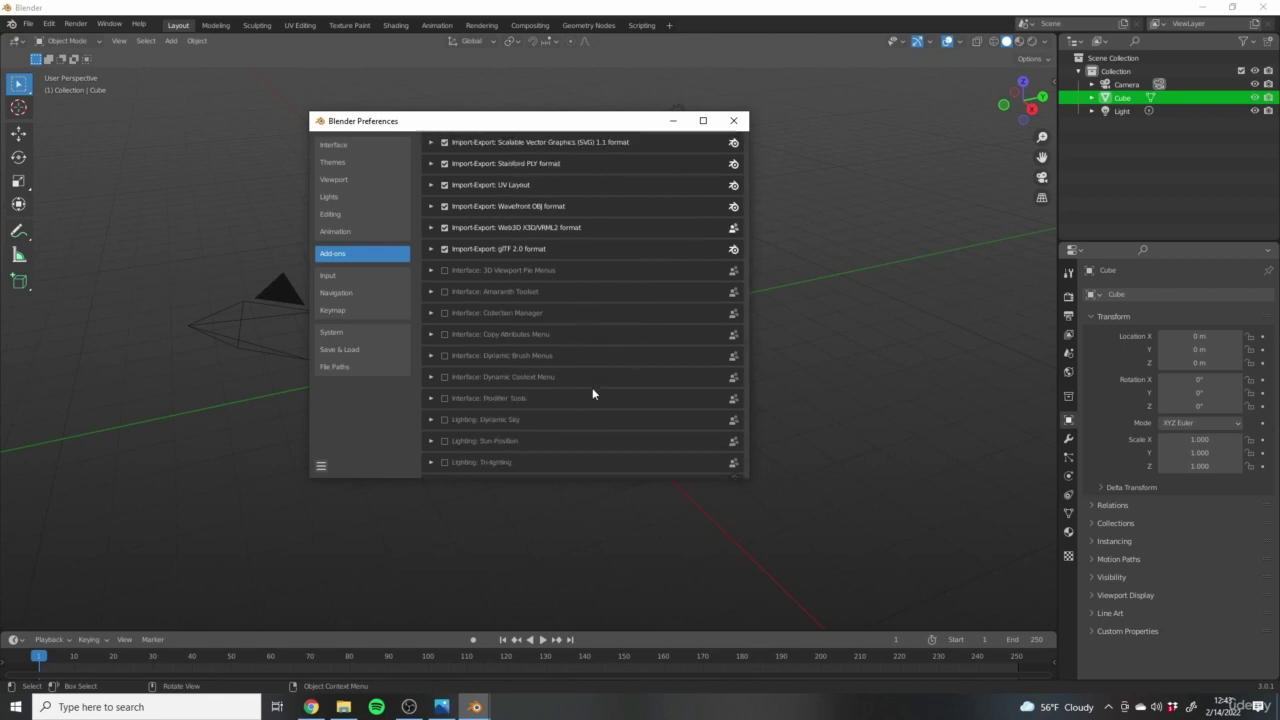
click(444, 376)
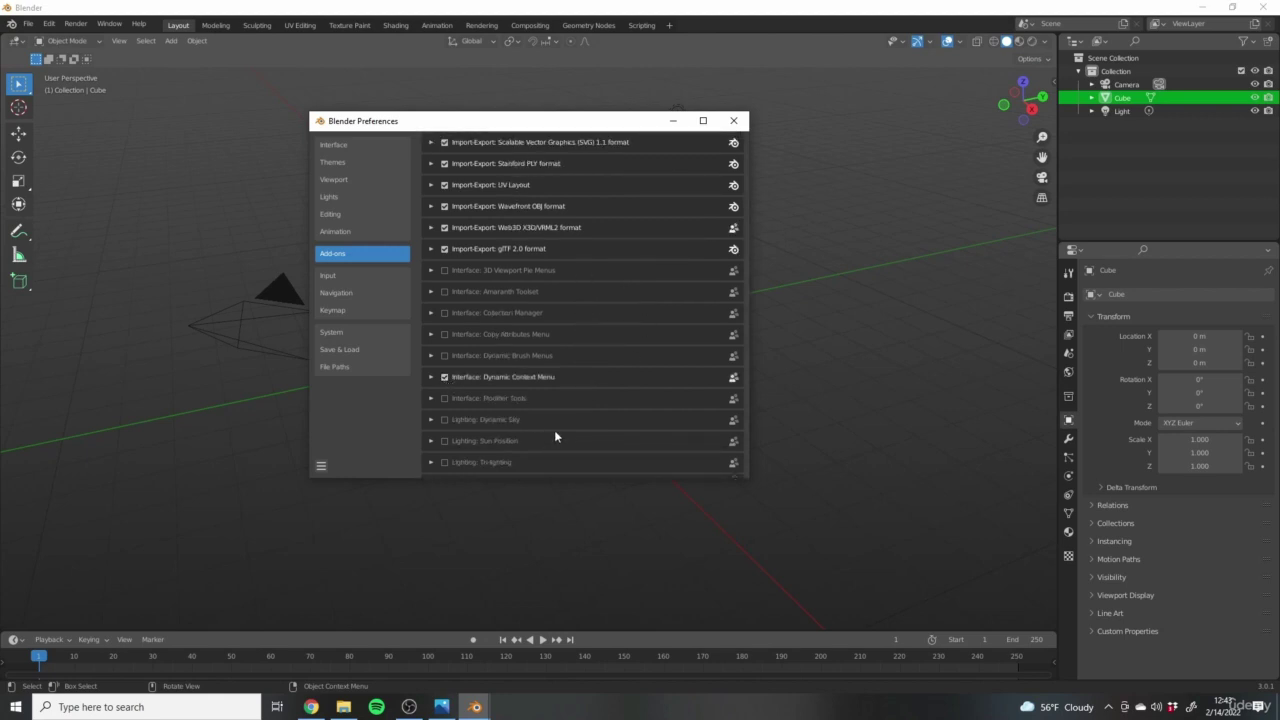
click(445, 377)
Examine the Import-Export, Mesh and Node add-ons in the list, including LoopTools and Node Wrangler
scroll(520, 394, up, 2)
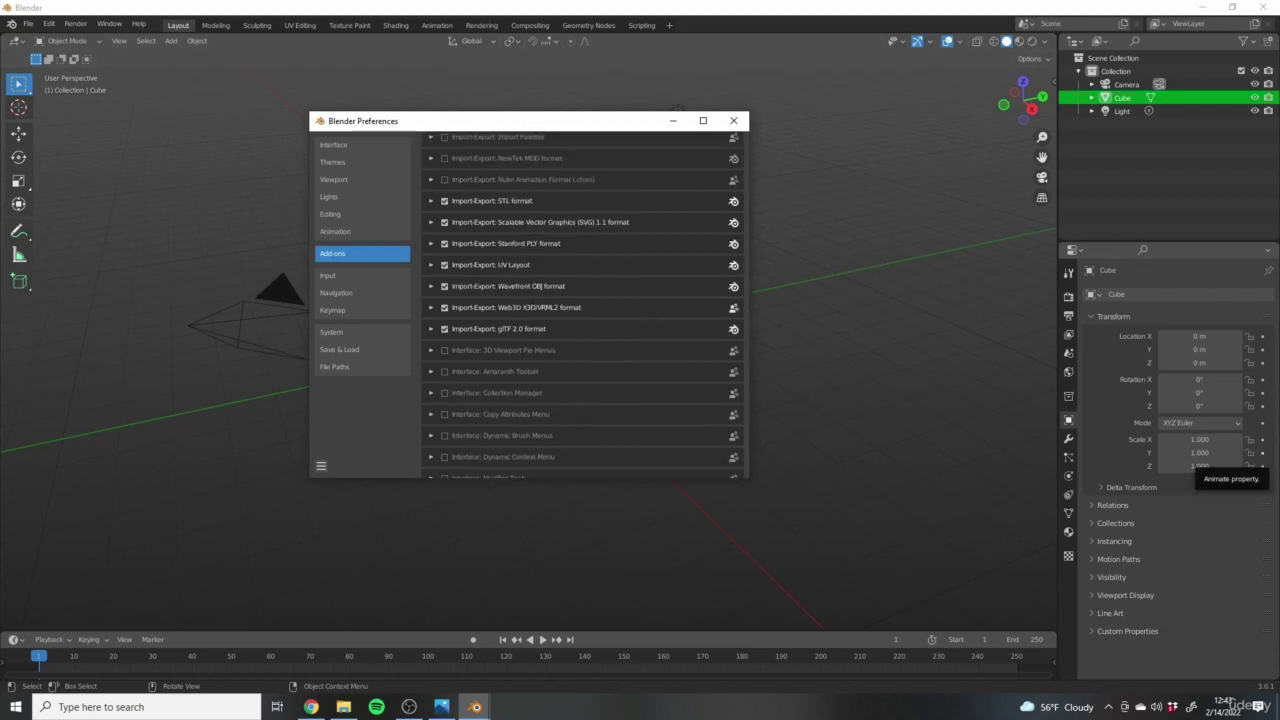
scroll(702, 447, up, 2)
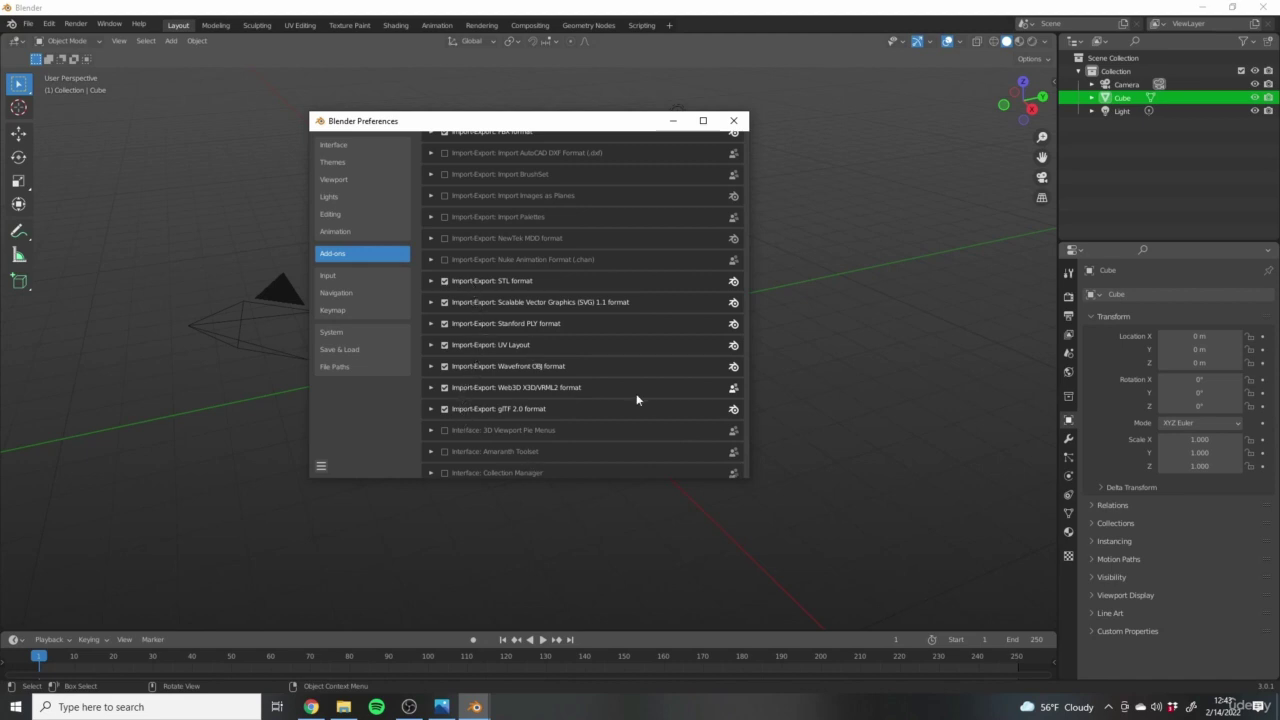
scroll(632, 408, up, 3)
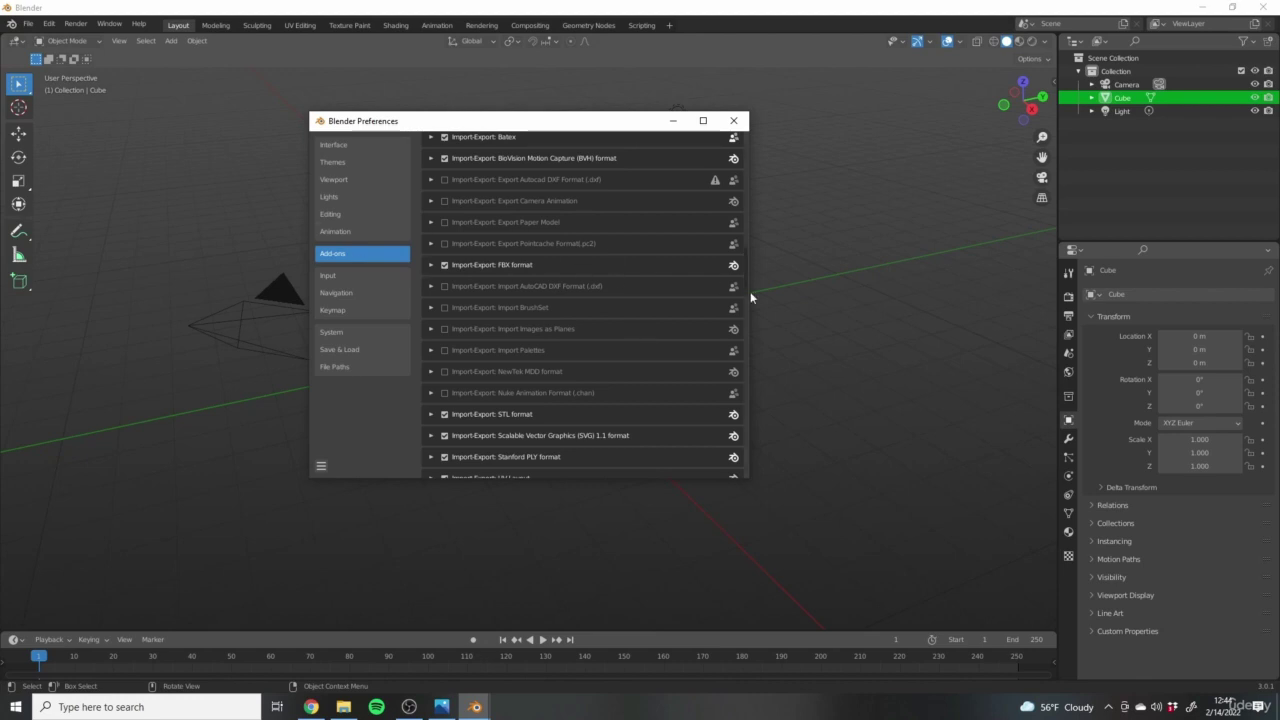
scroll(543, 281, down, 3)
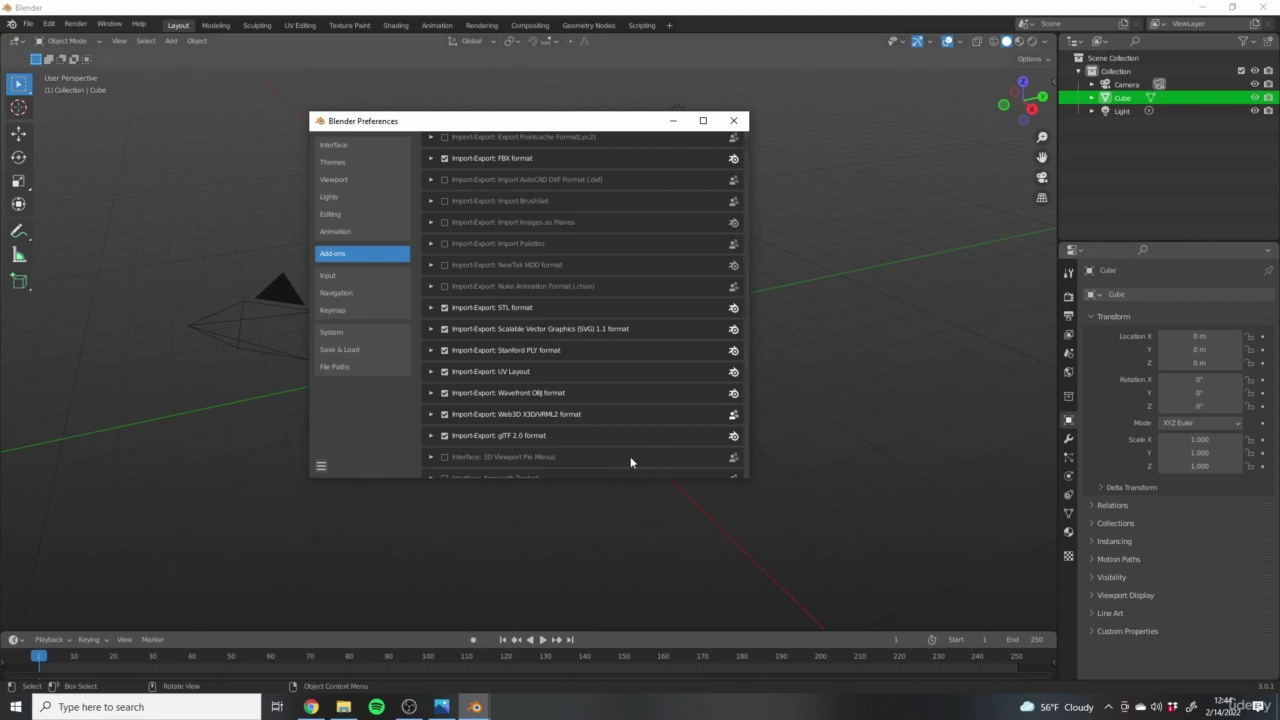
scroll(525, 385, down, 1)
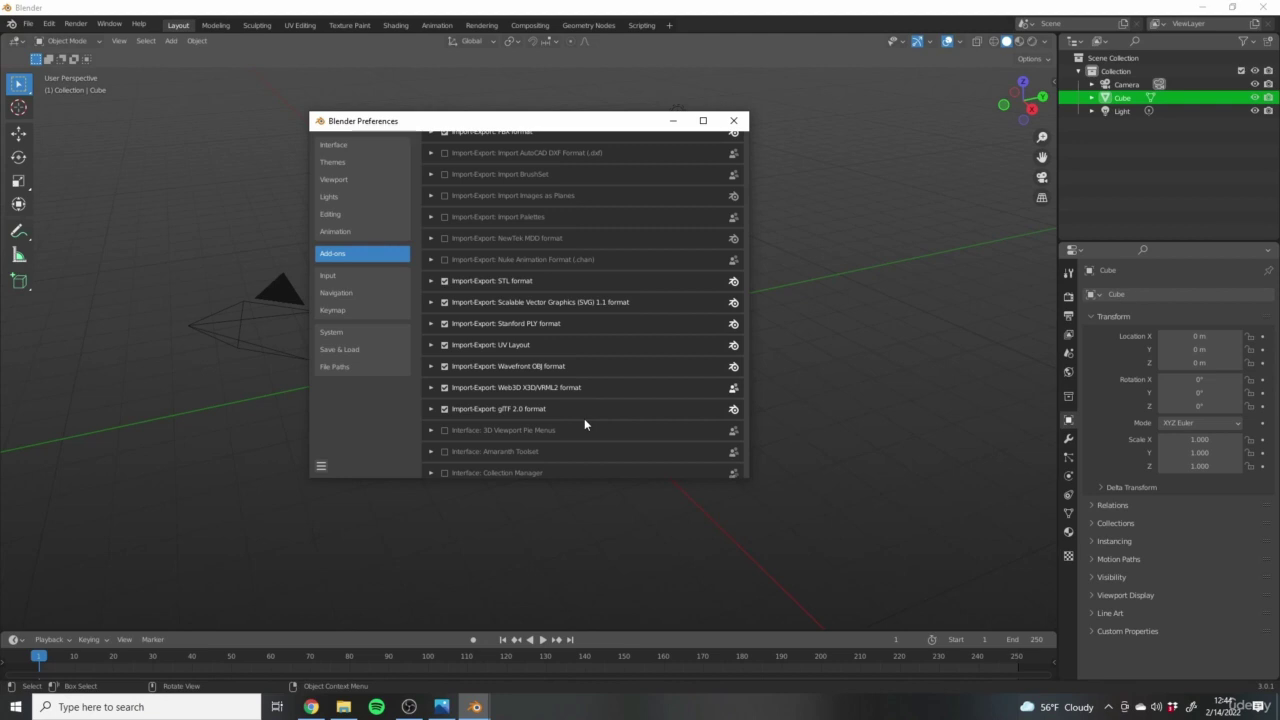
scroll(624, 436, up, 5)
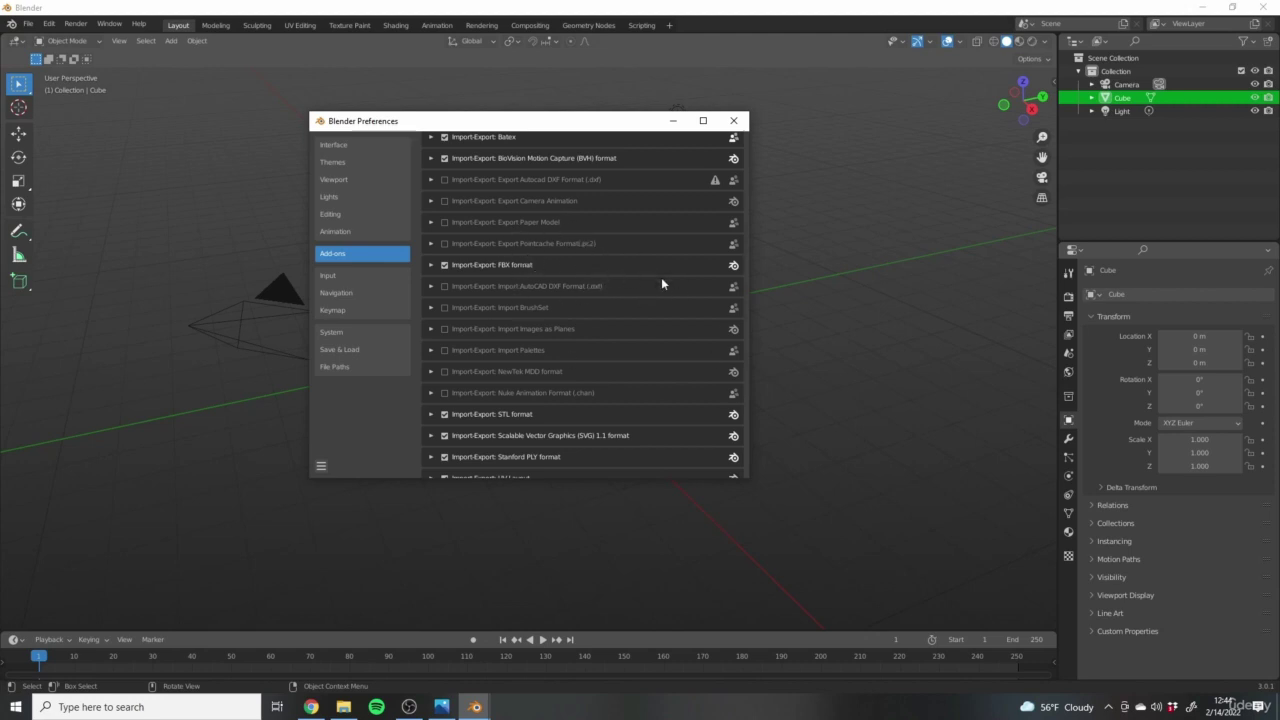
scroll(518, 378, down, 2)
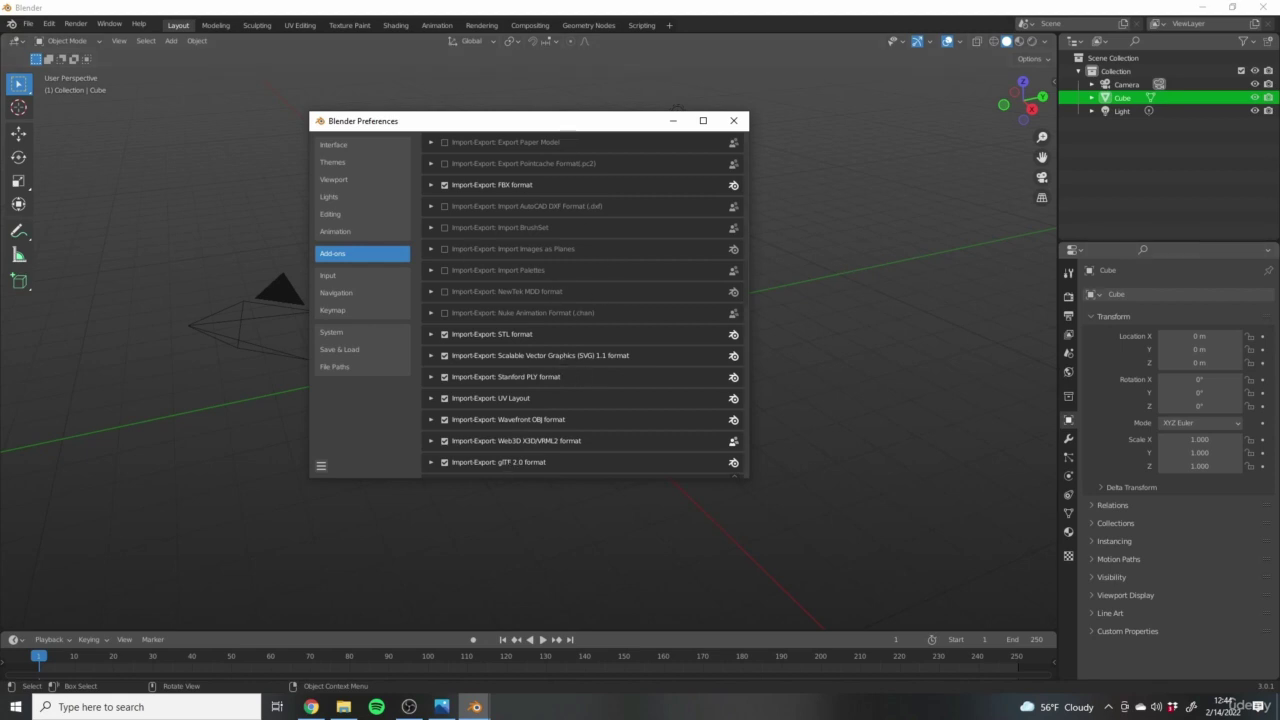
scroll(570, 298, down, 5)
scroll(585, 290, down, 7)
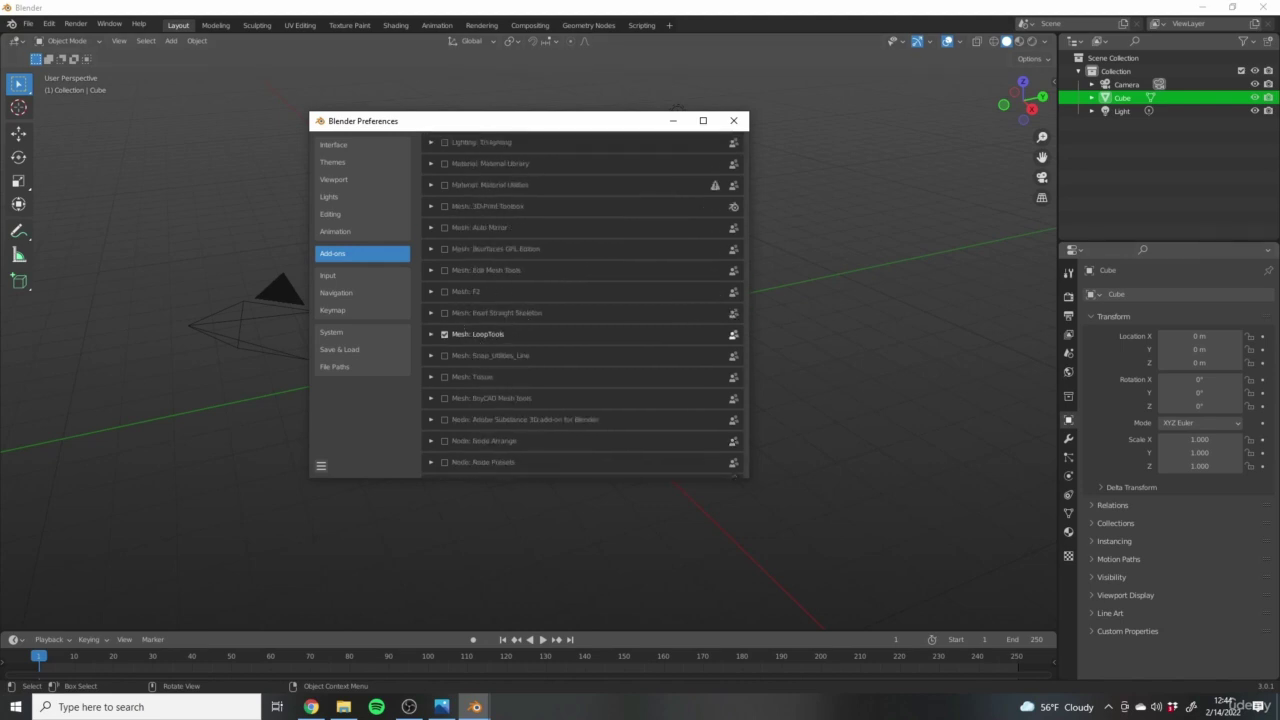
scroll(494, 362, down, 2)
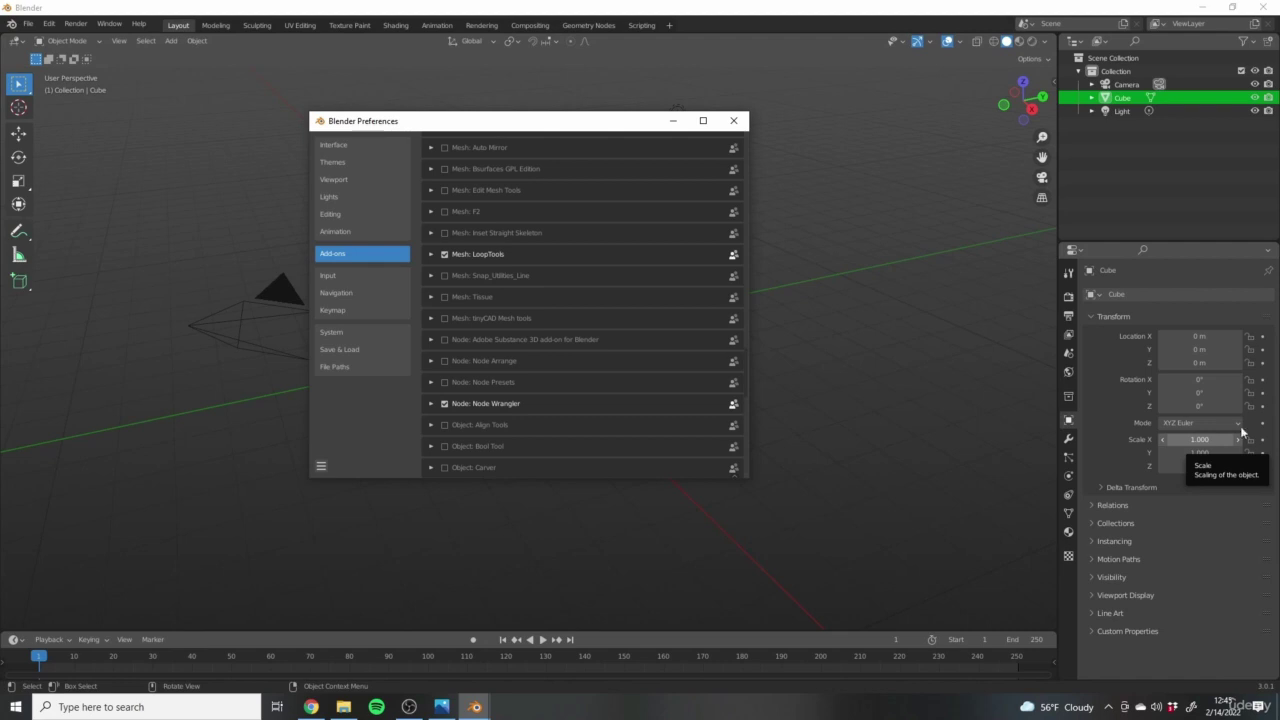
Enable the UV: TexTools add-on near the end of the add-ons list
scroll(611, 351, down, 4)
scroll(612, 355, down, 8)
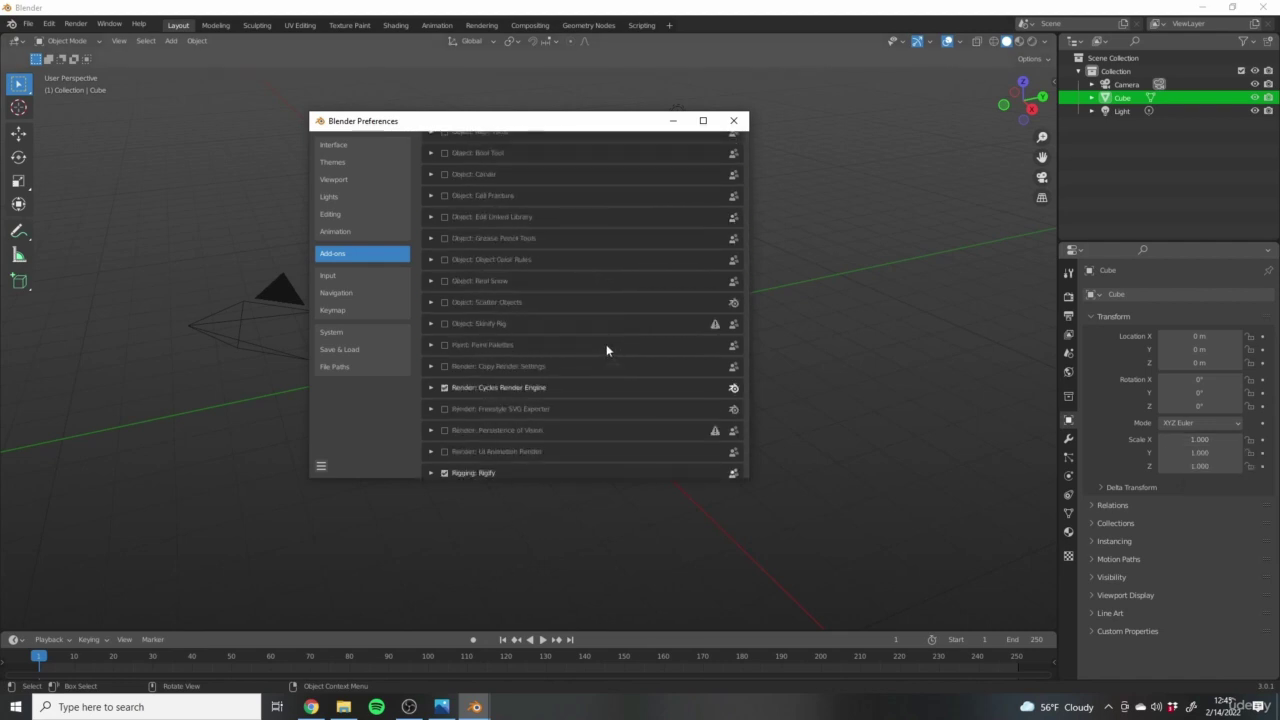
scroll(584, 317, down, 4)
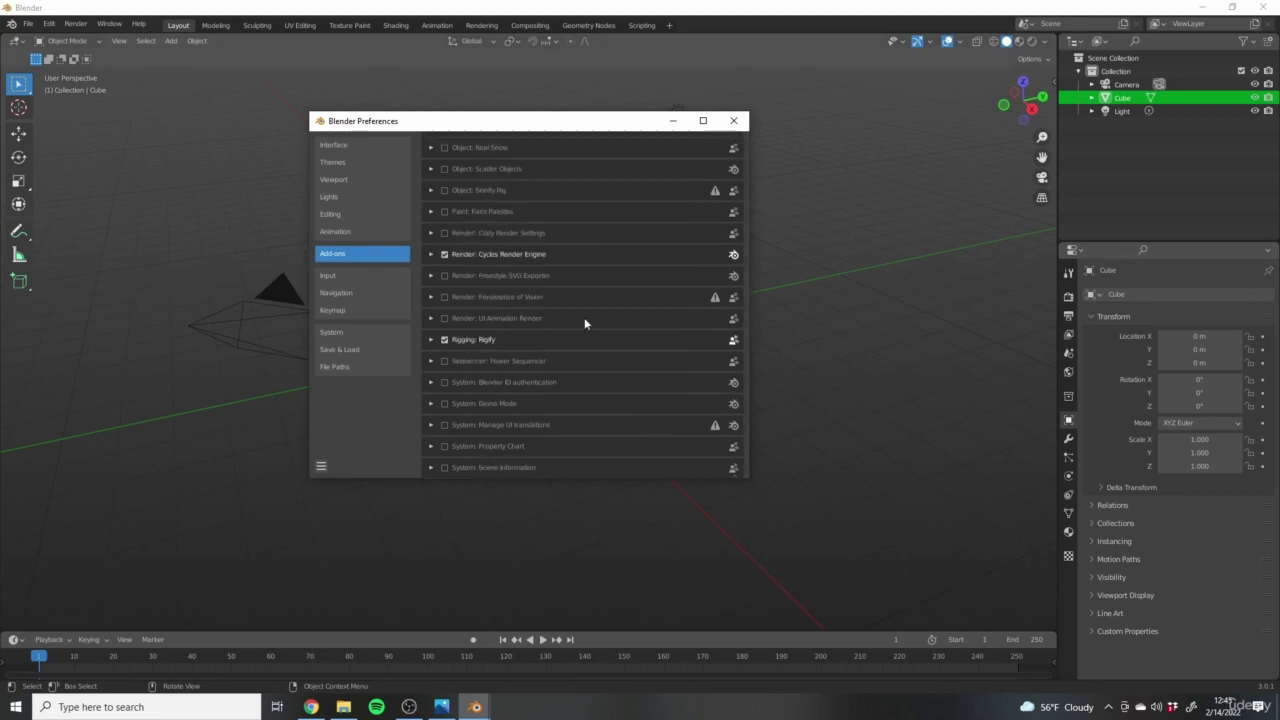
click(445, 420)
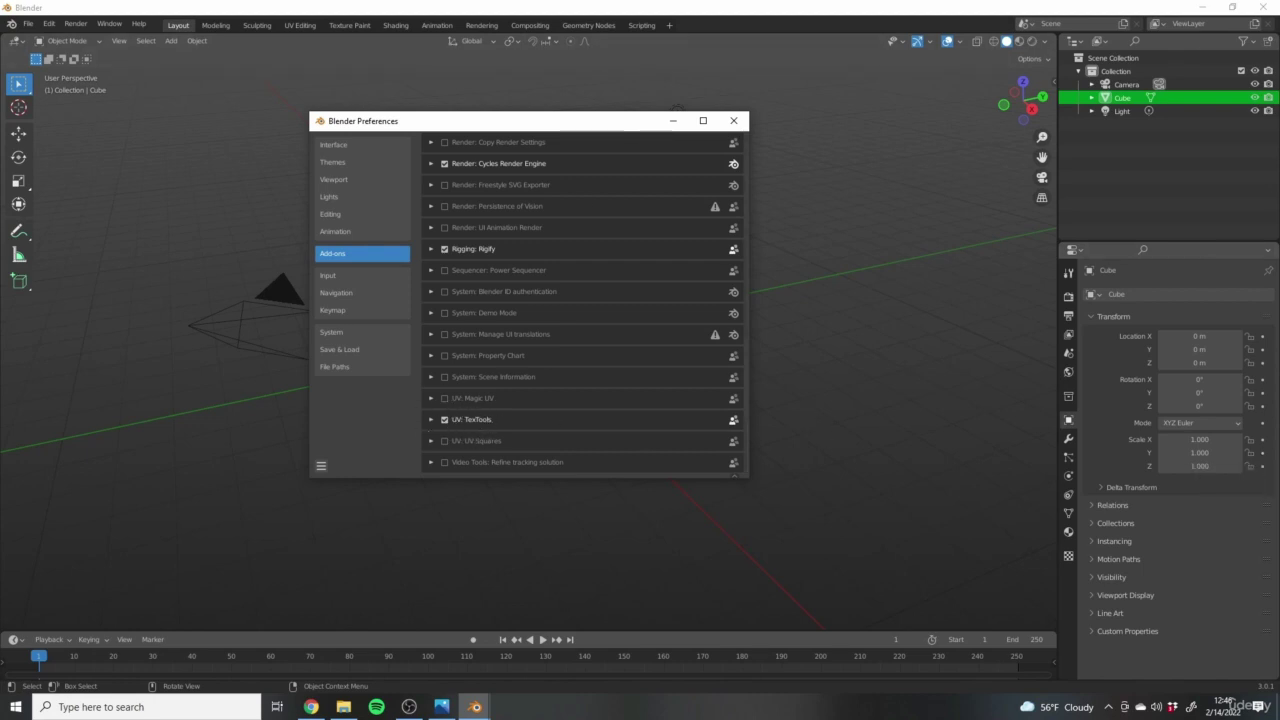
Switch to Chrome and search the web for "blender textools"
key(alt+Tab)
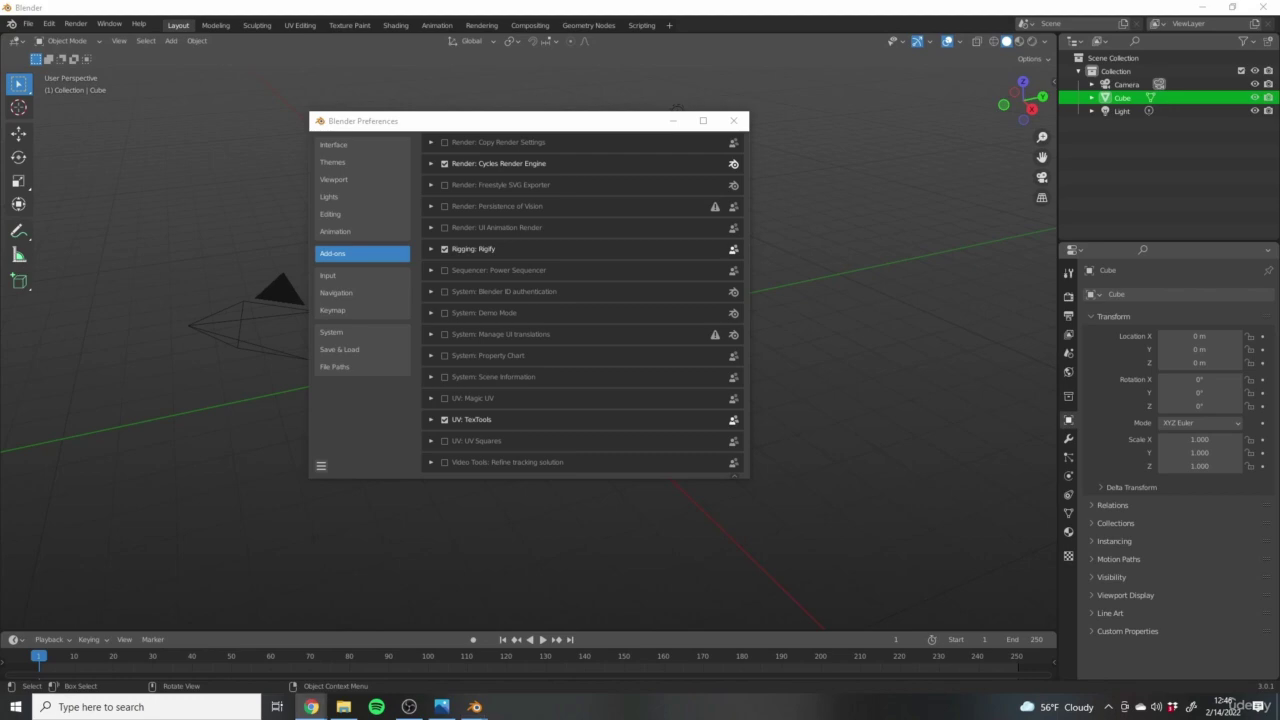
drag(1279, 210, 700, 80)
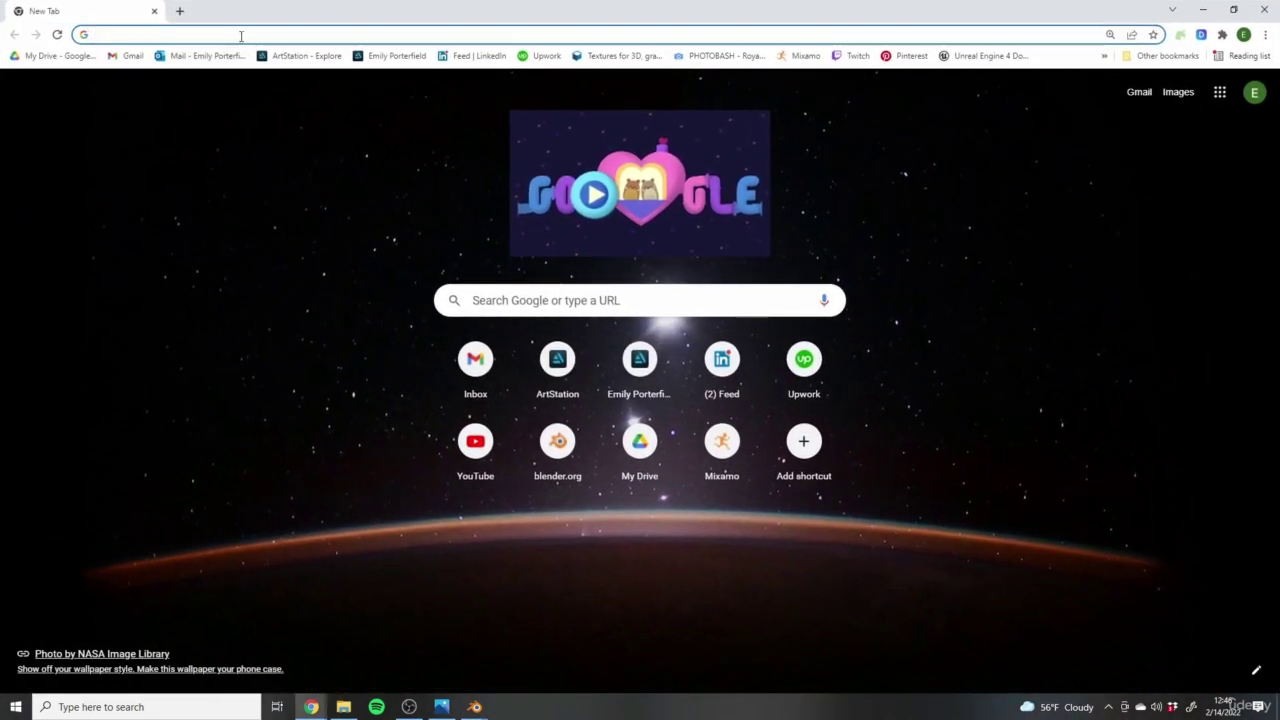
click(241, 35)
text(bl)
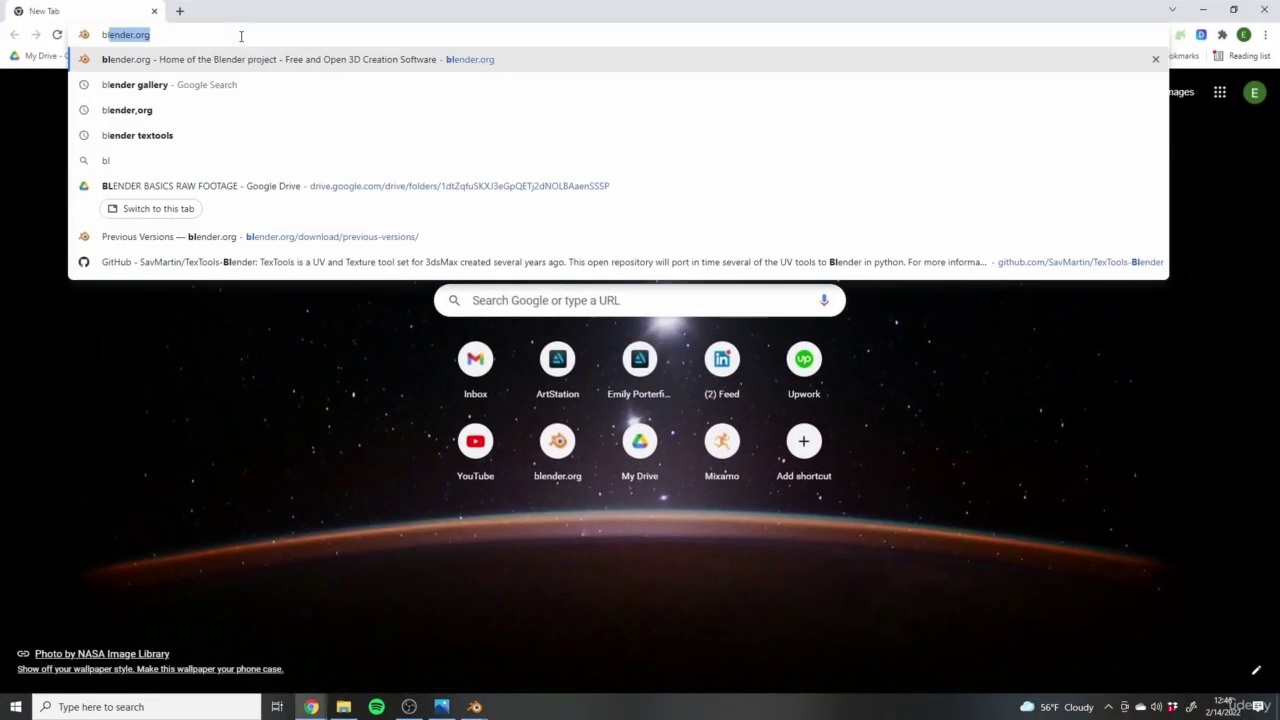
text(ender tex)
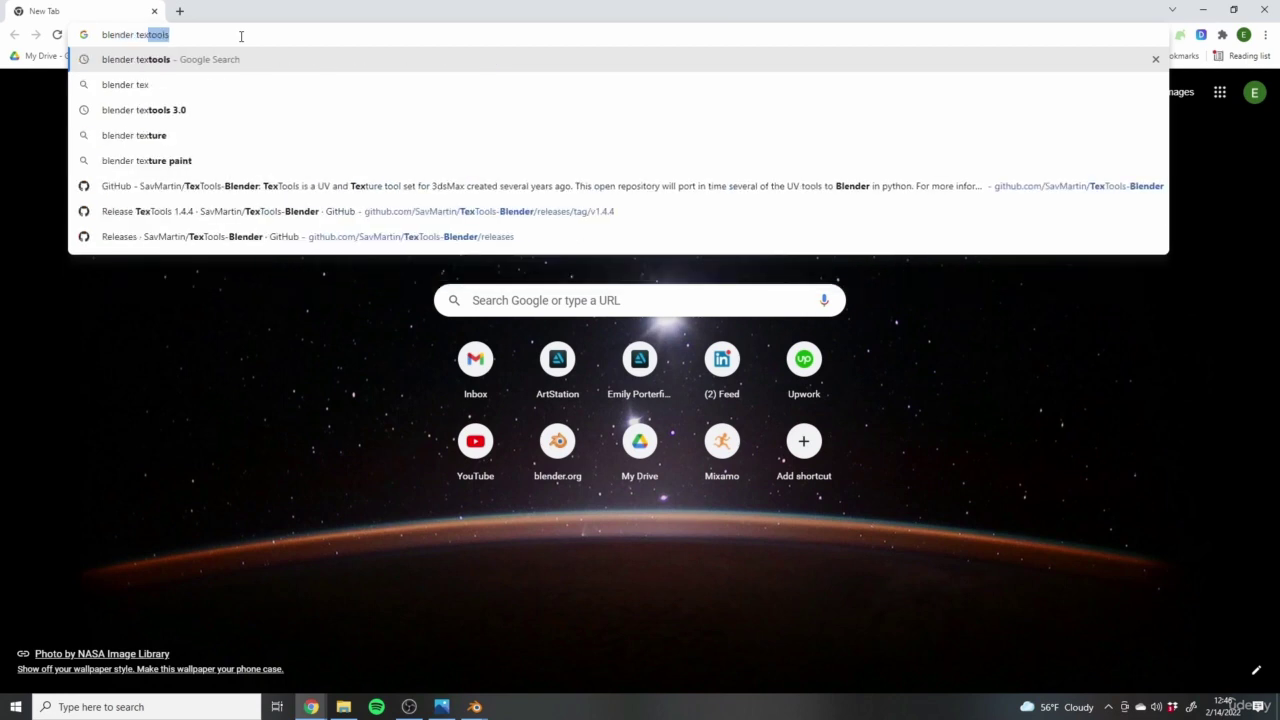
text(tools)
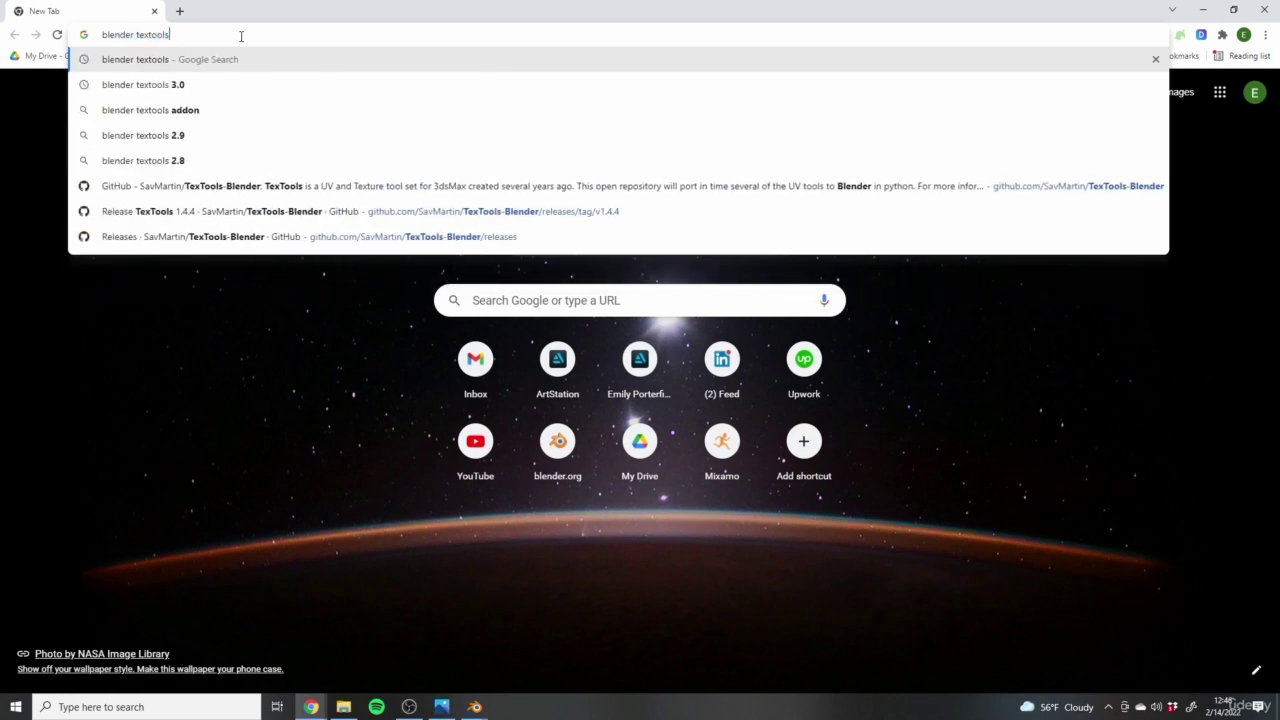
key(Return)
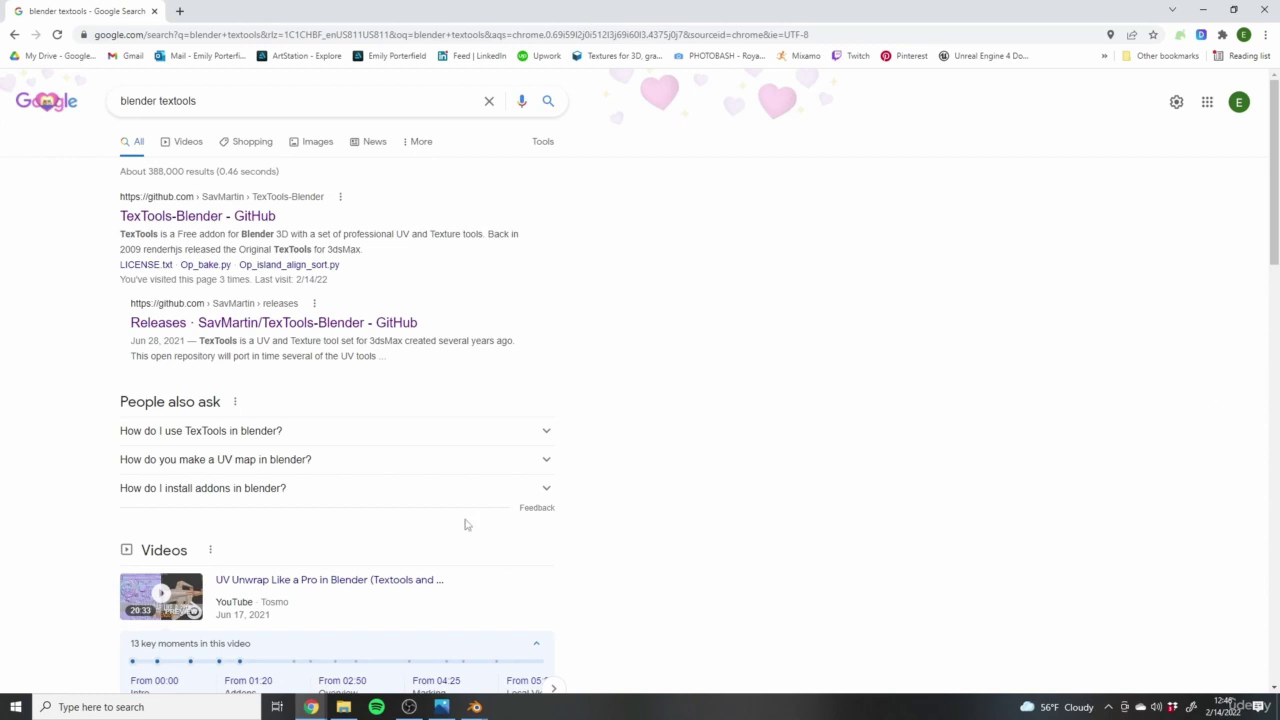
Open the TexTools-Blender GitHub repository, look over its README, and open the TexTools 1.4.4 release page
click(239, 219)
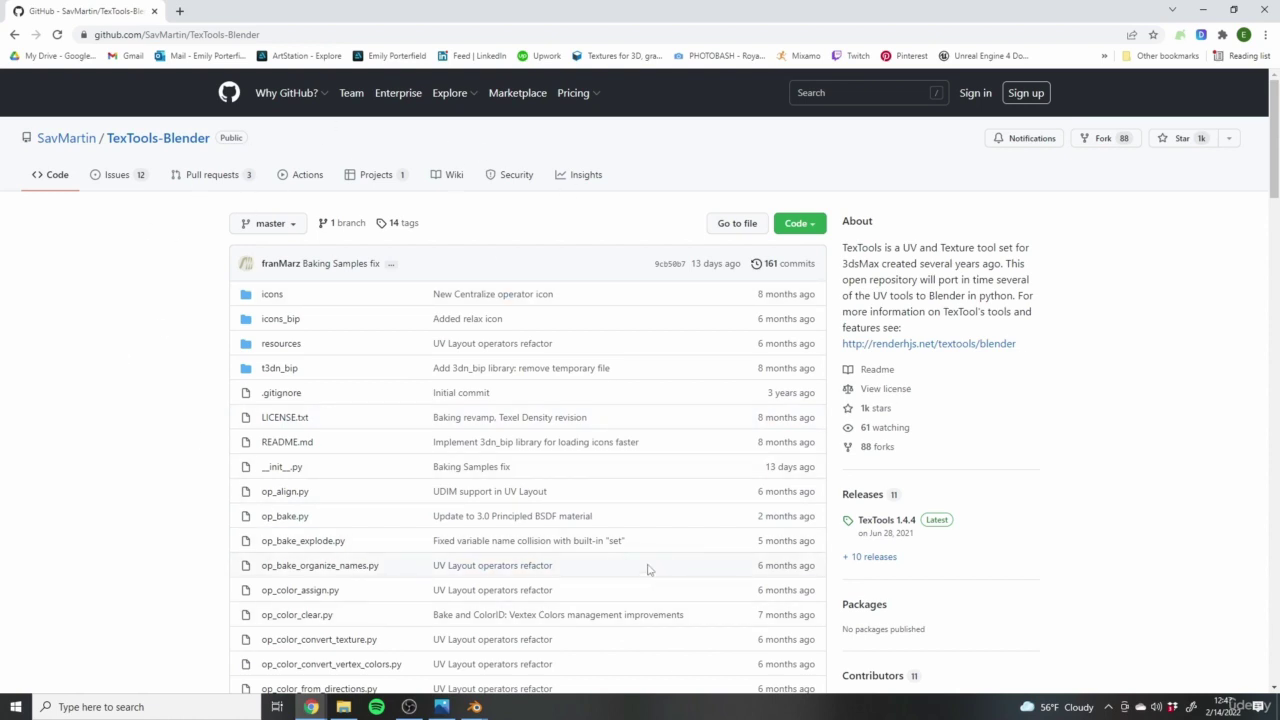
scroll(647, 569, down, 8)
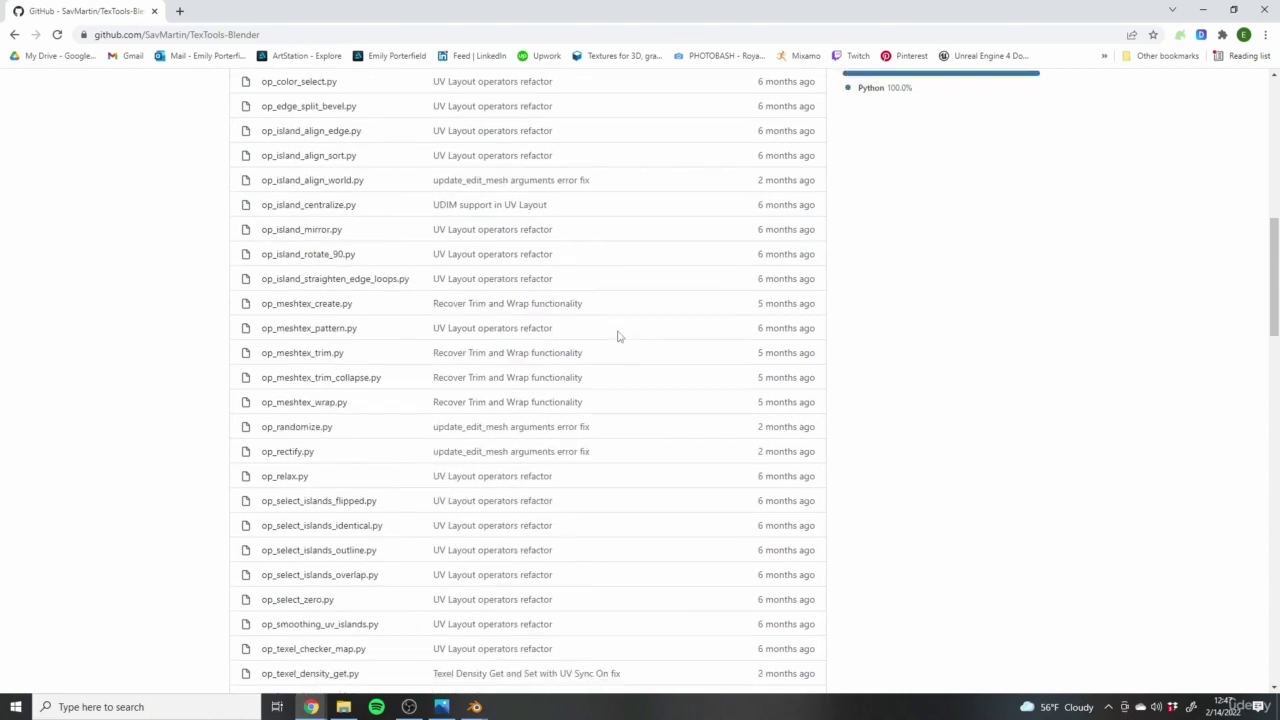
scroll(618, 337, down, 12)
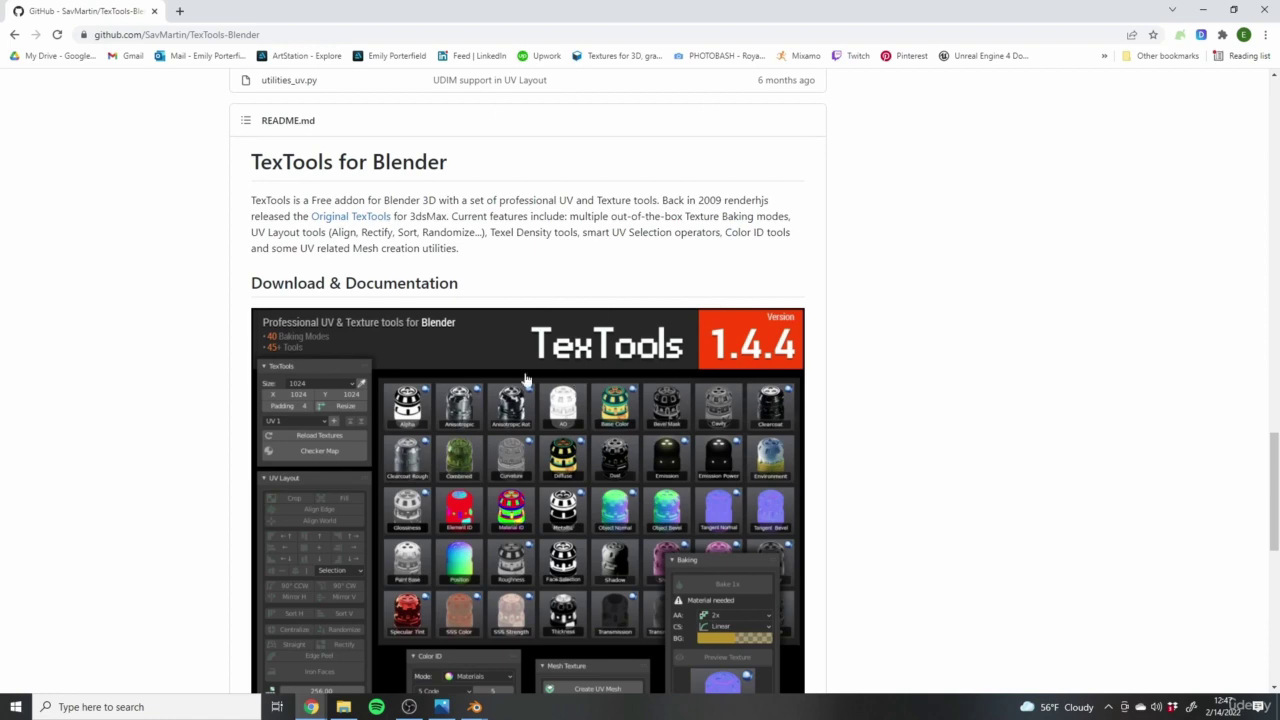
scroll(995, 507, up, 2)
scroll(995, 507, up, 10)
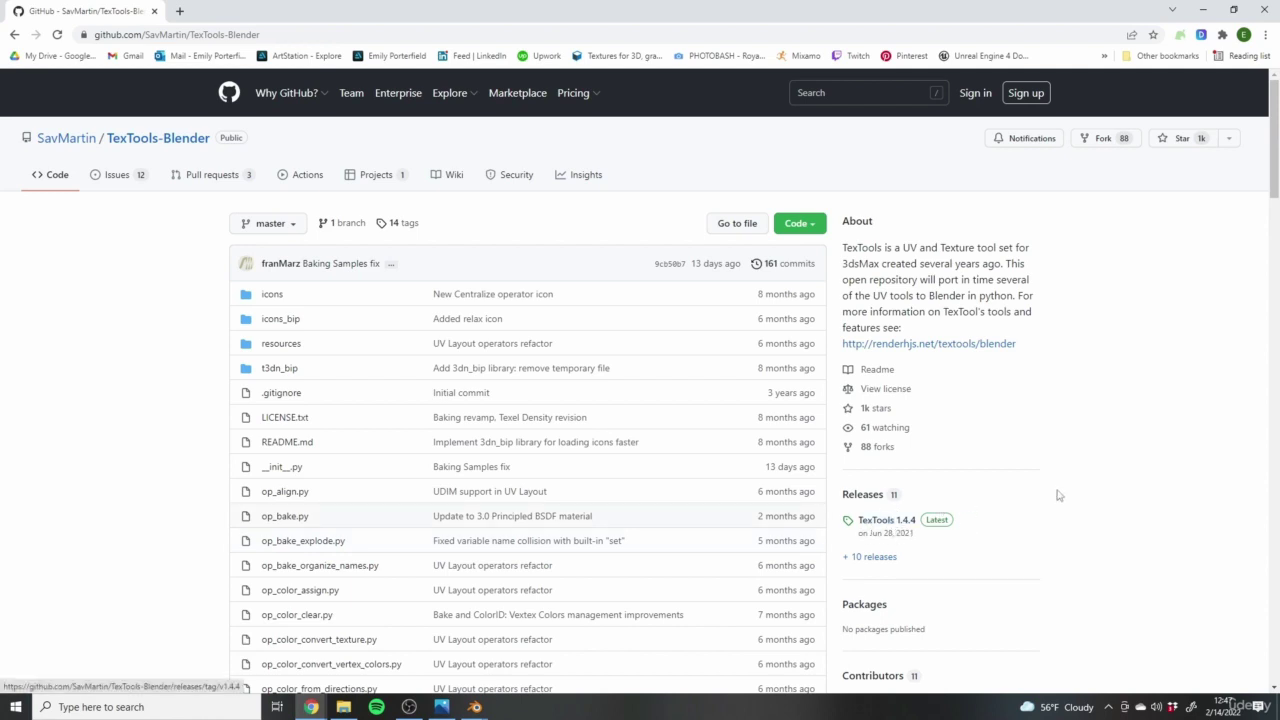
click(897, 521)
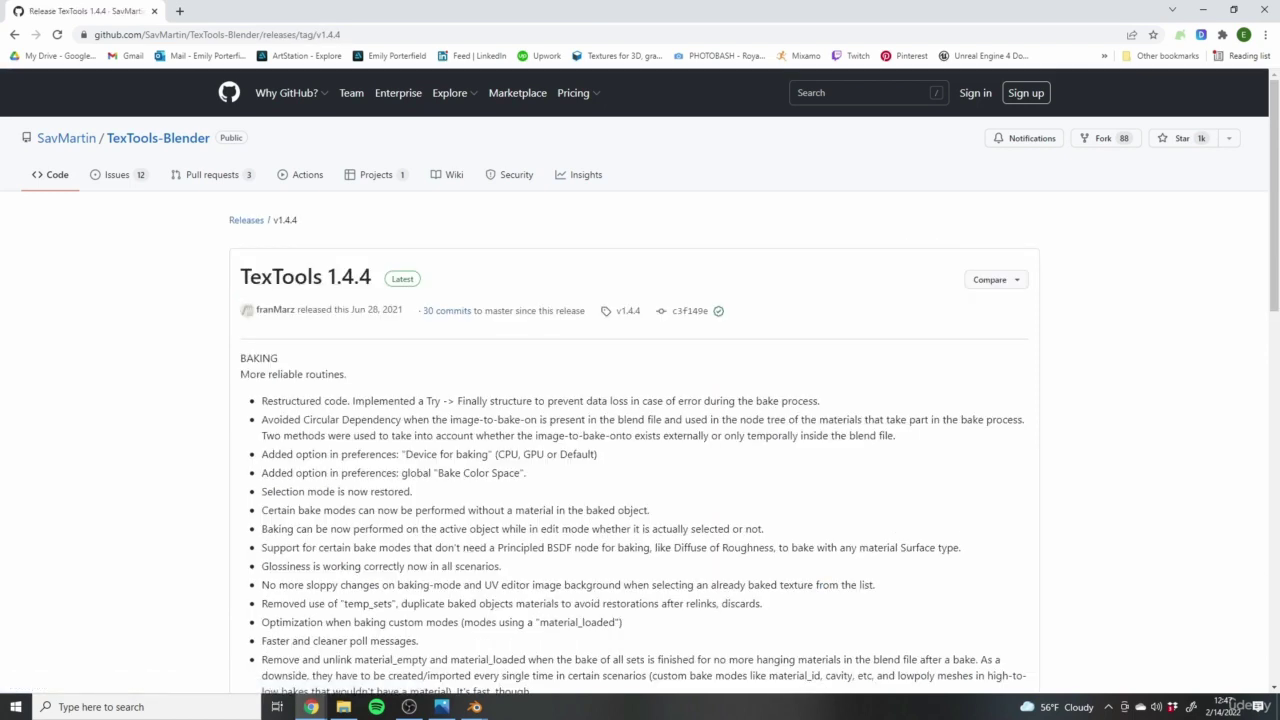
Download TexTools_1_4_4.zip from the release's assets
scroll(241, 456, down, 3)
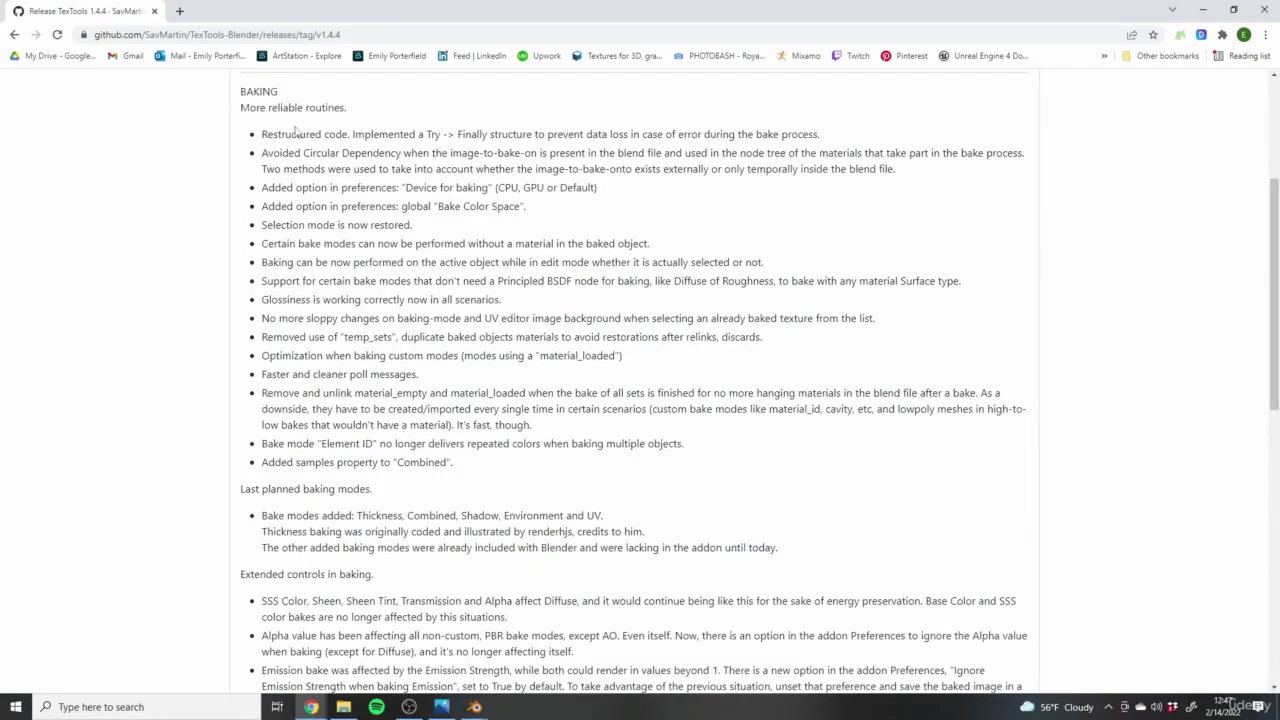
scroll(450, 443, up, 1)
scroll(450, 443, up, 3)
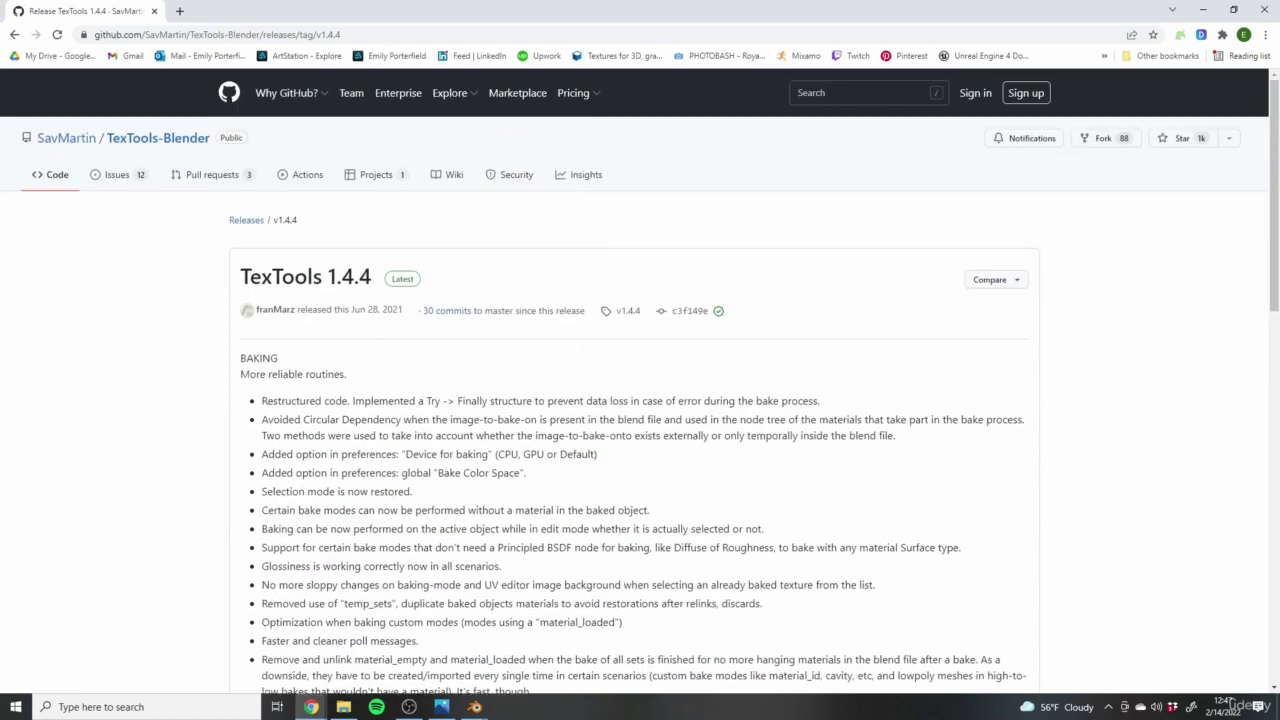
scroll(846, 354, down, 12)
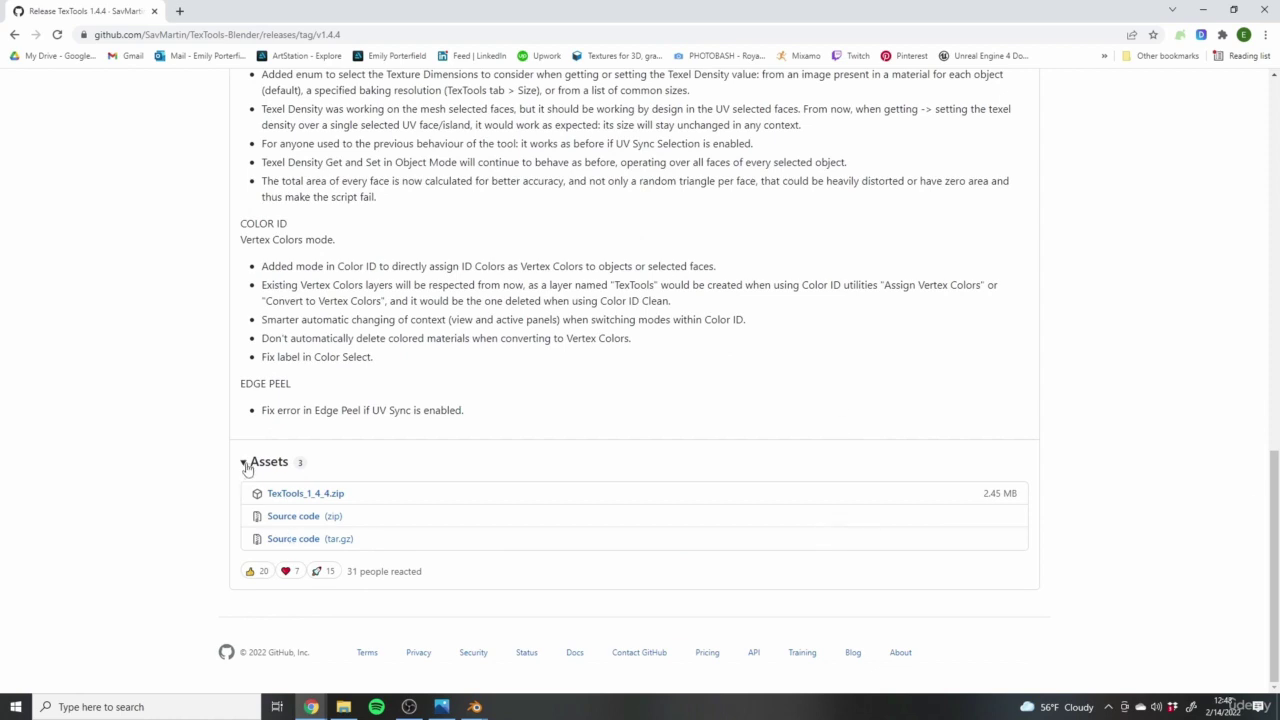
click(331, 494)
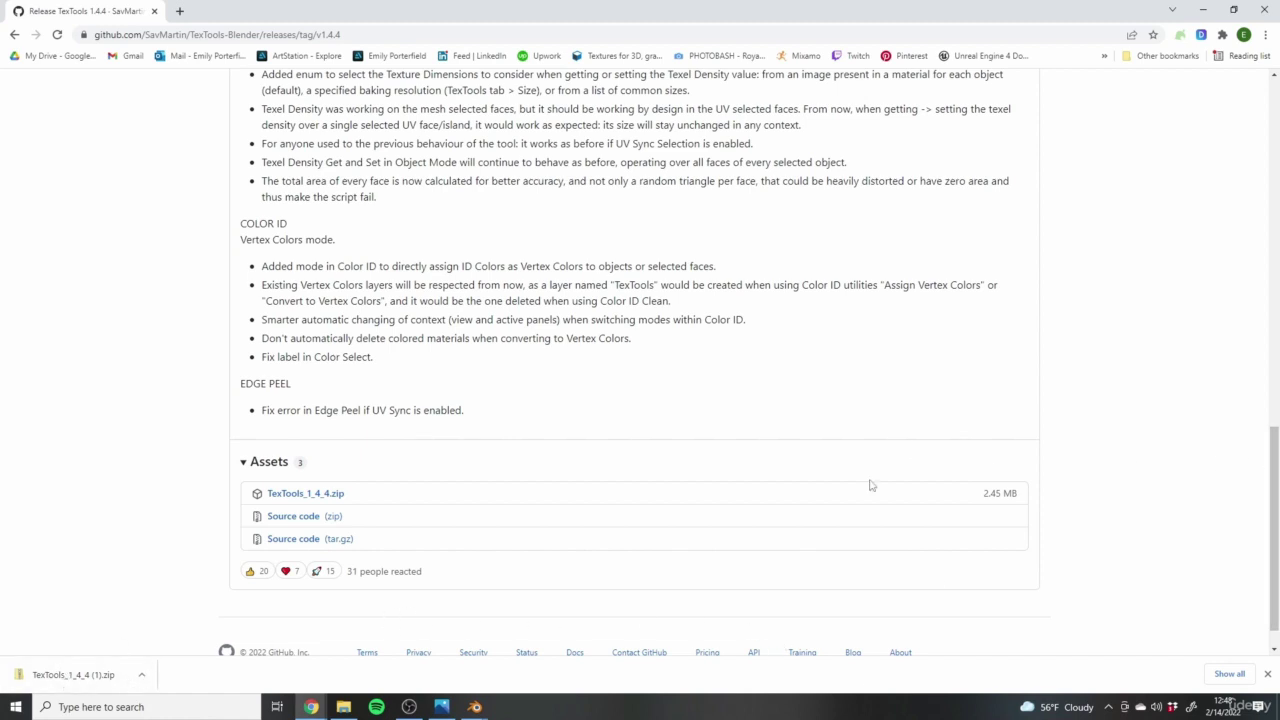
Show the downloaded zip in its folder, and view the Add-Ons folder inside C:\Program Files\Blender Foundation
right_click(112, 676)
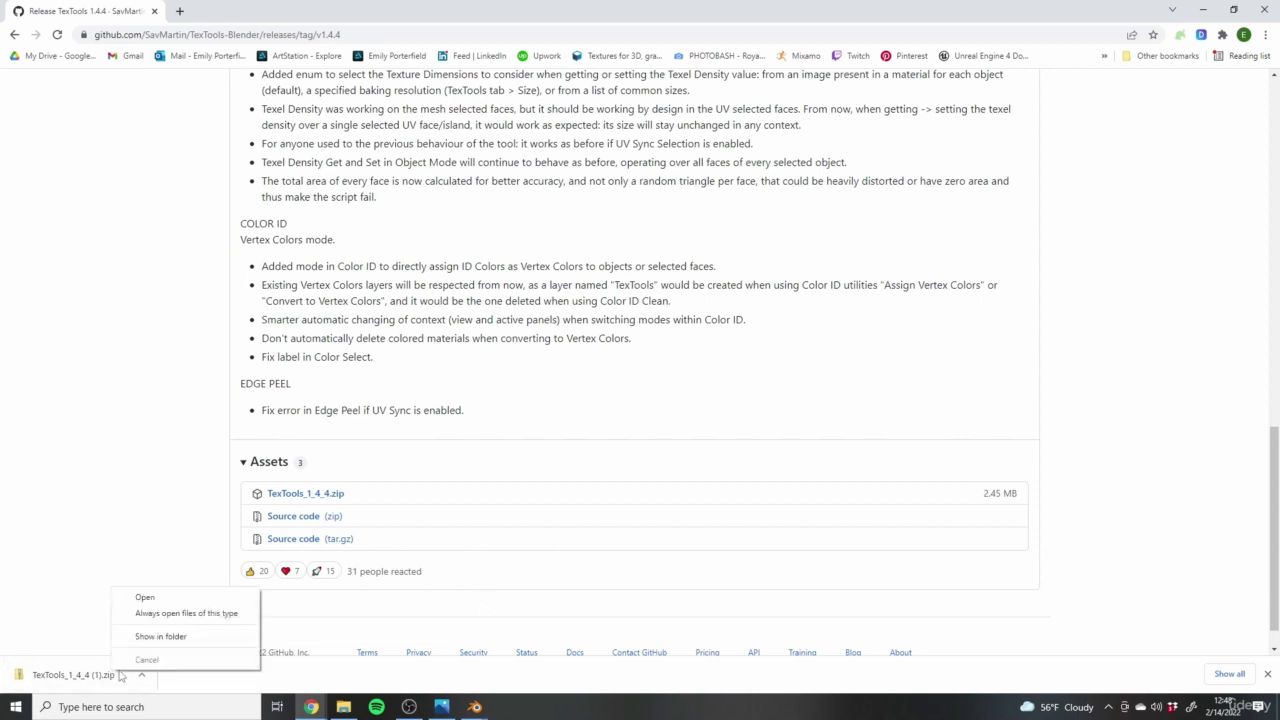
click(160, 637)
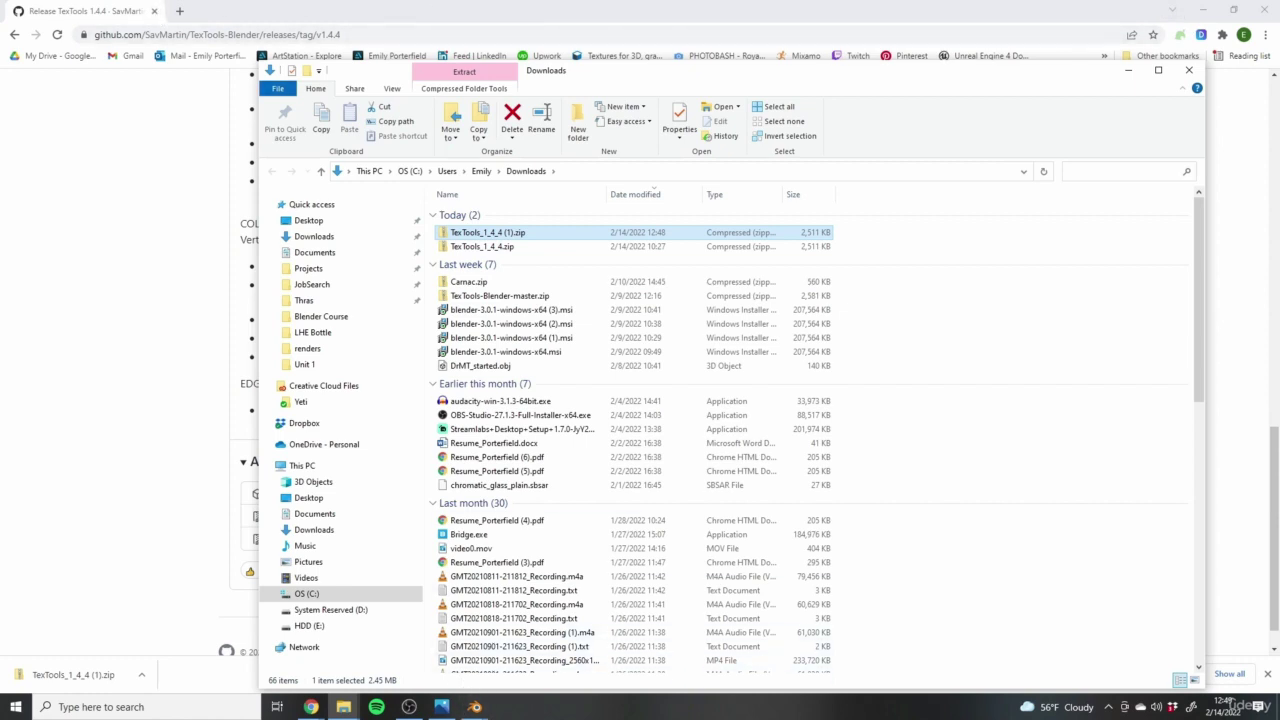
click(305, 596)
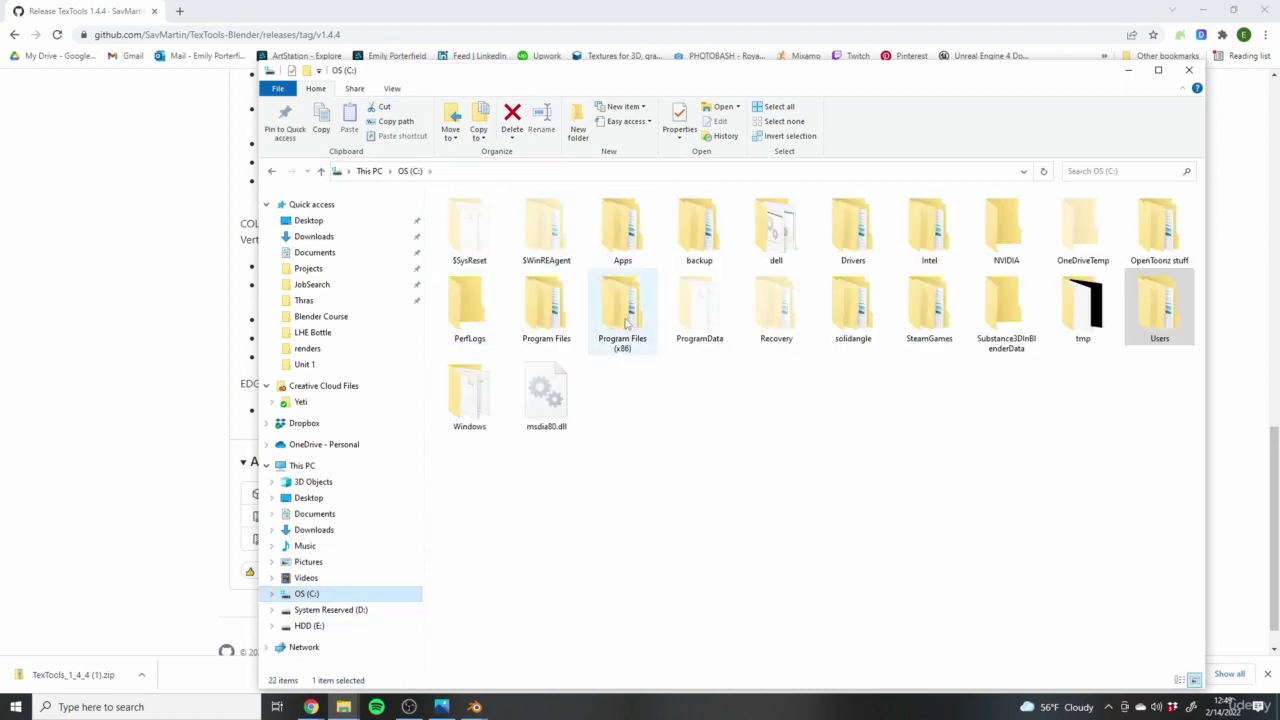
double_click(546, 310)
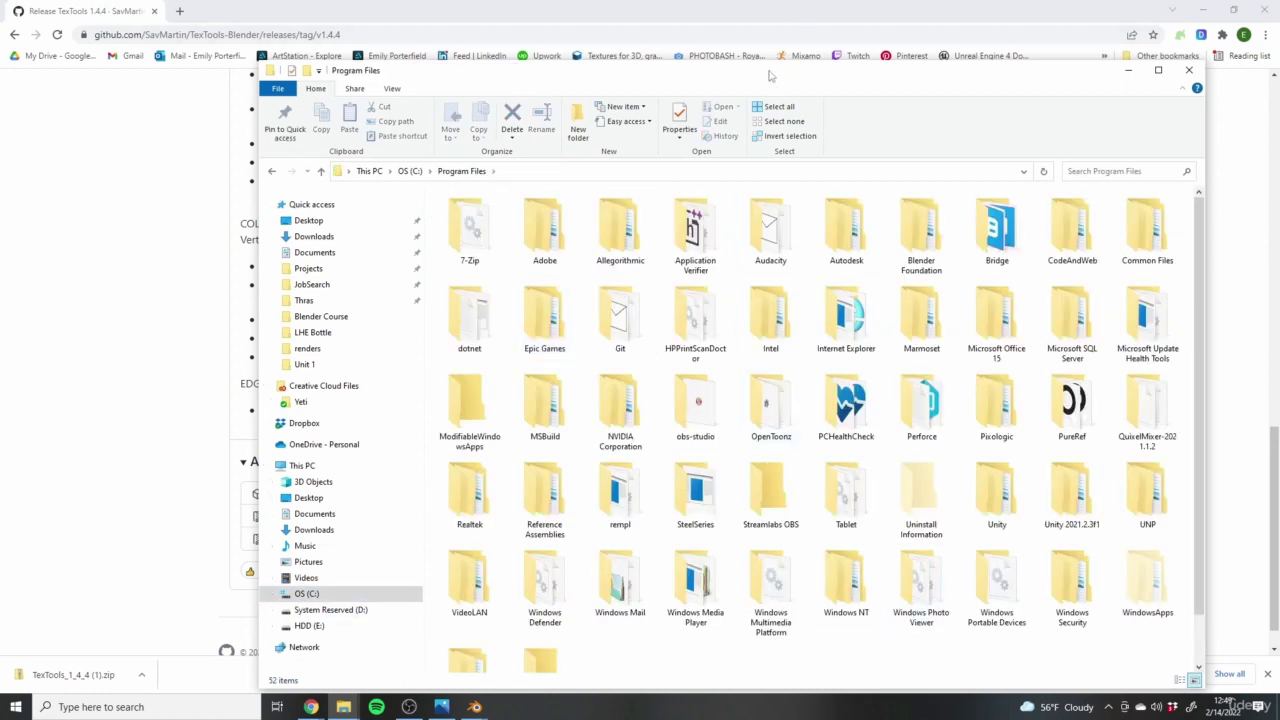
double_click(918, 230)
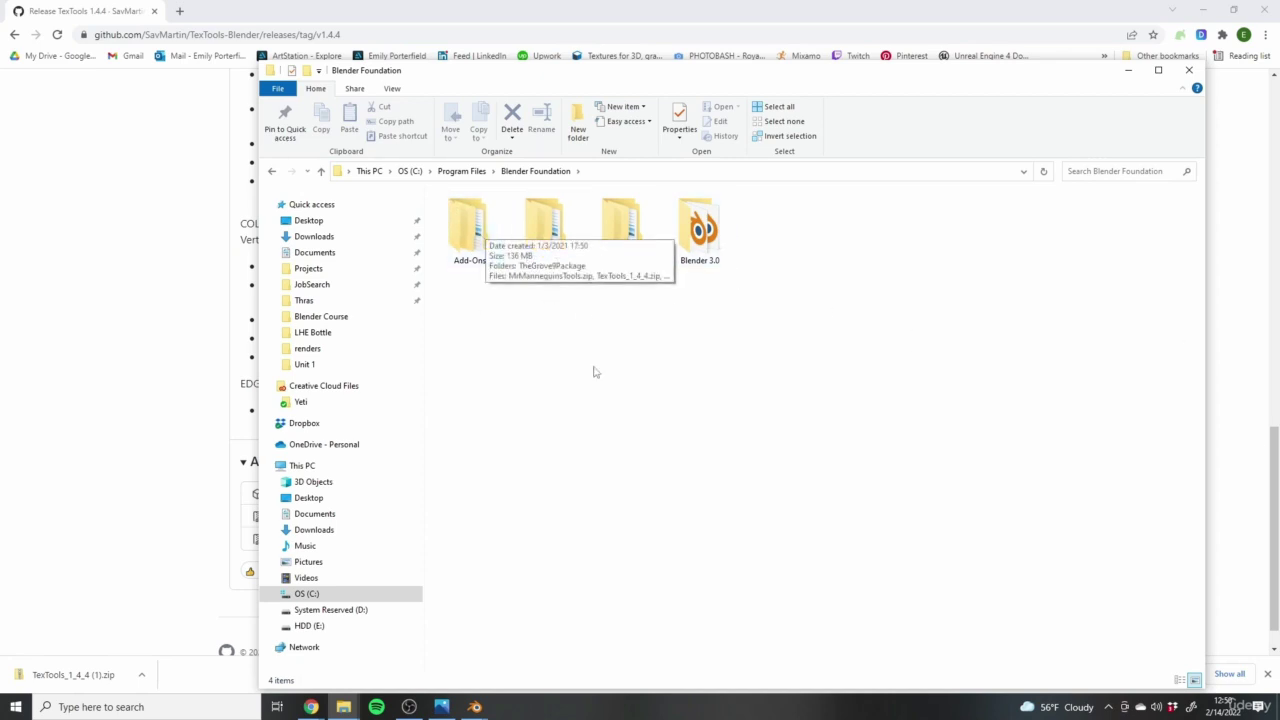
double_click(469, 250)
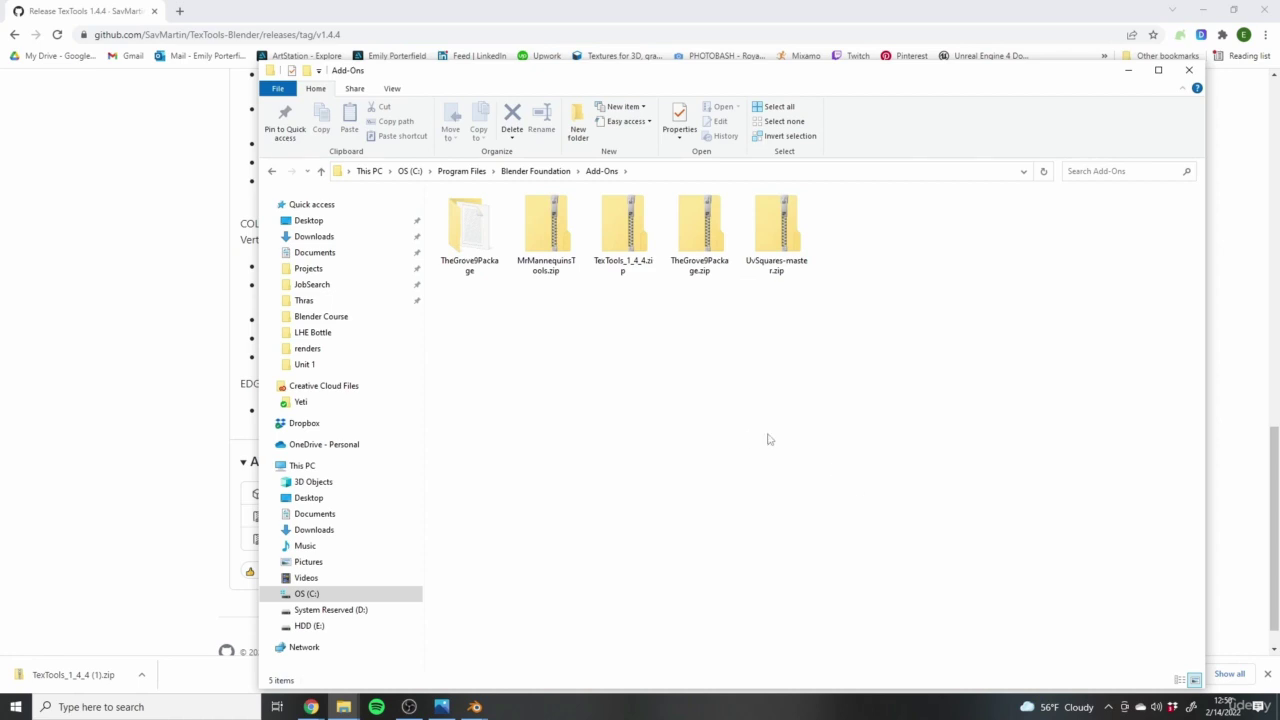
click(555, 172)
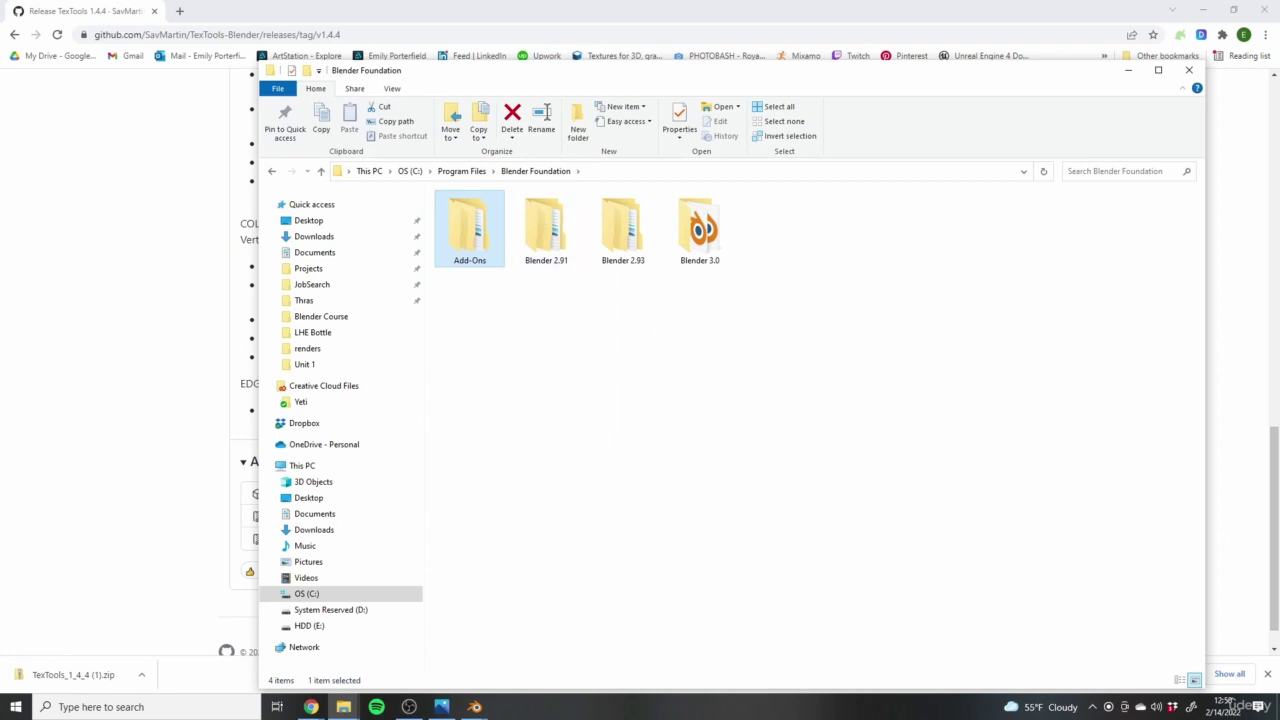
Switch back to Blender's preferences and open the file browser for installing an add-on
mouse_move(475, 707)
click(420, 640)
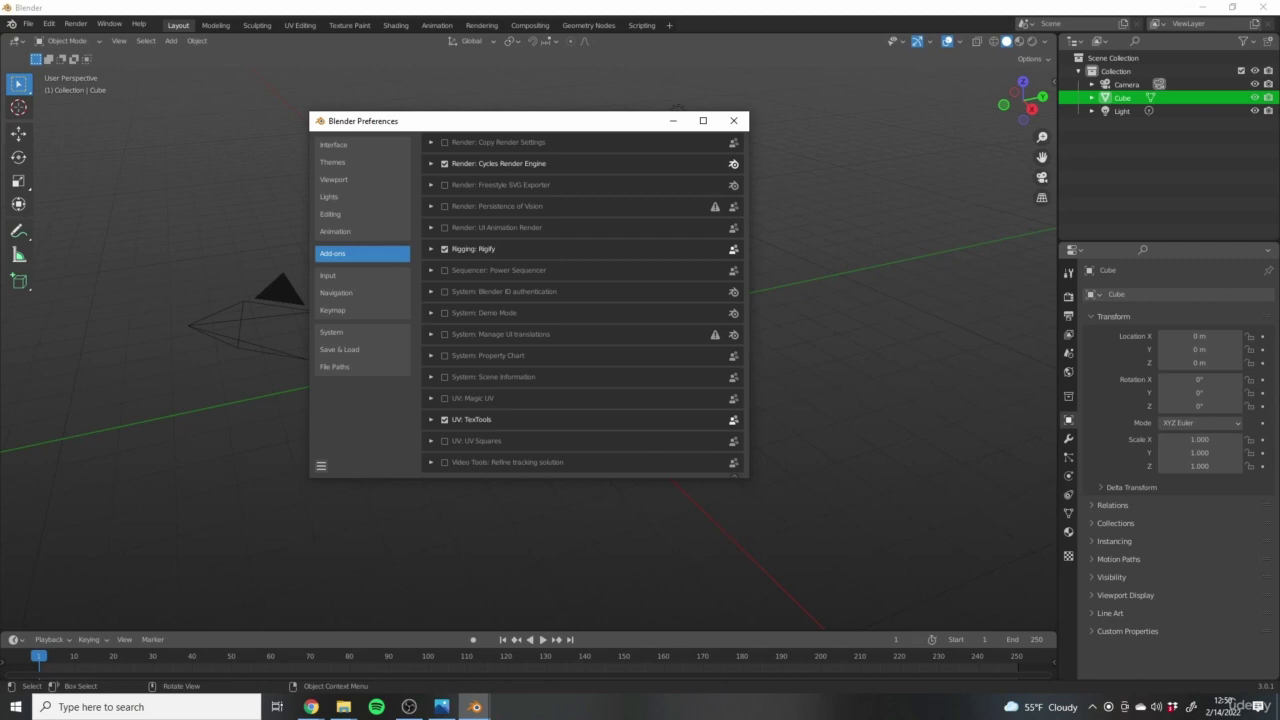
scroll(627, 289, up, 6)
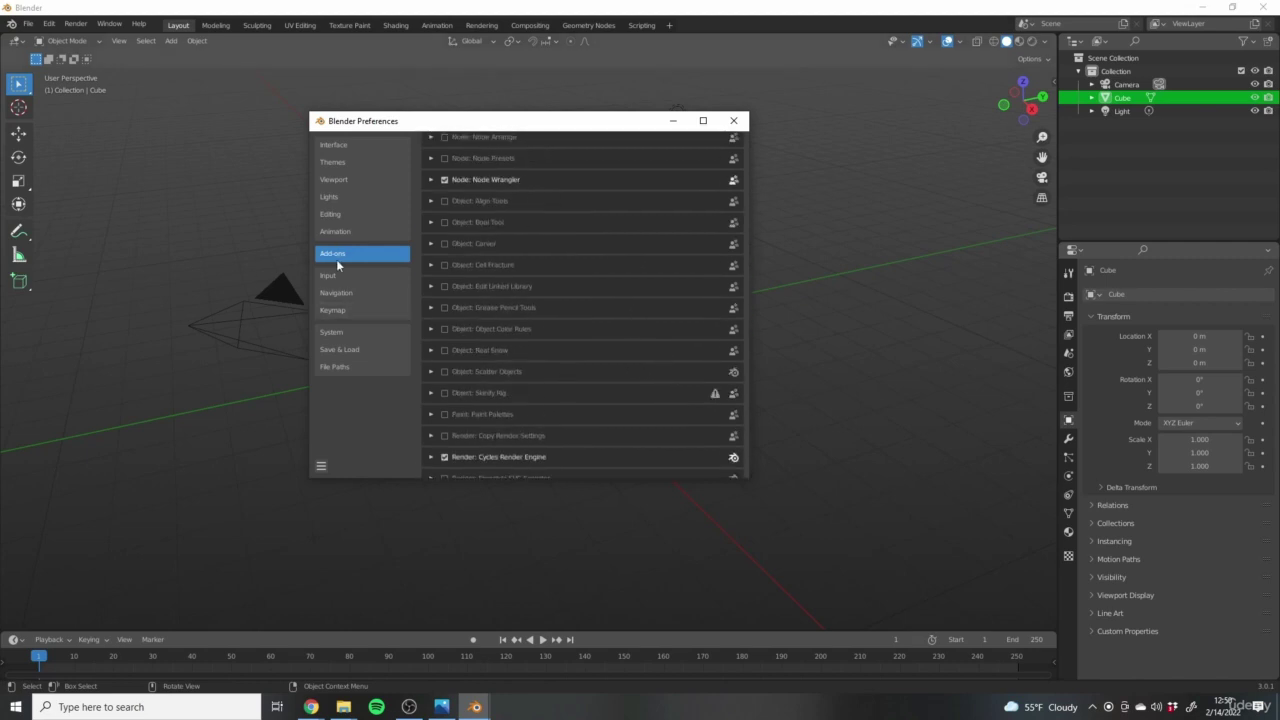
scroll(611, 350, up, 6)
drag(746, 354, 768, 138)
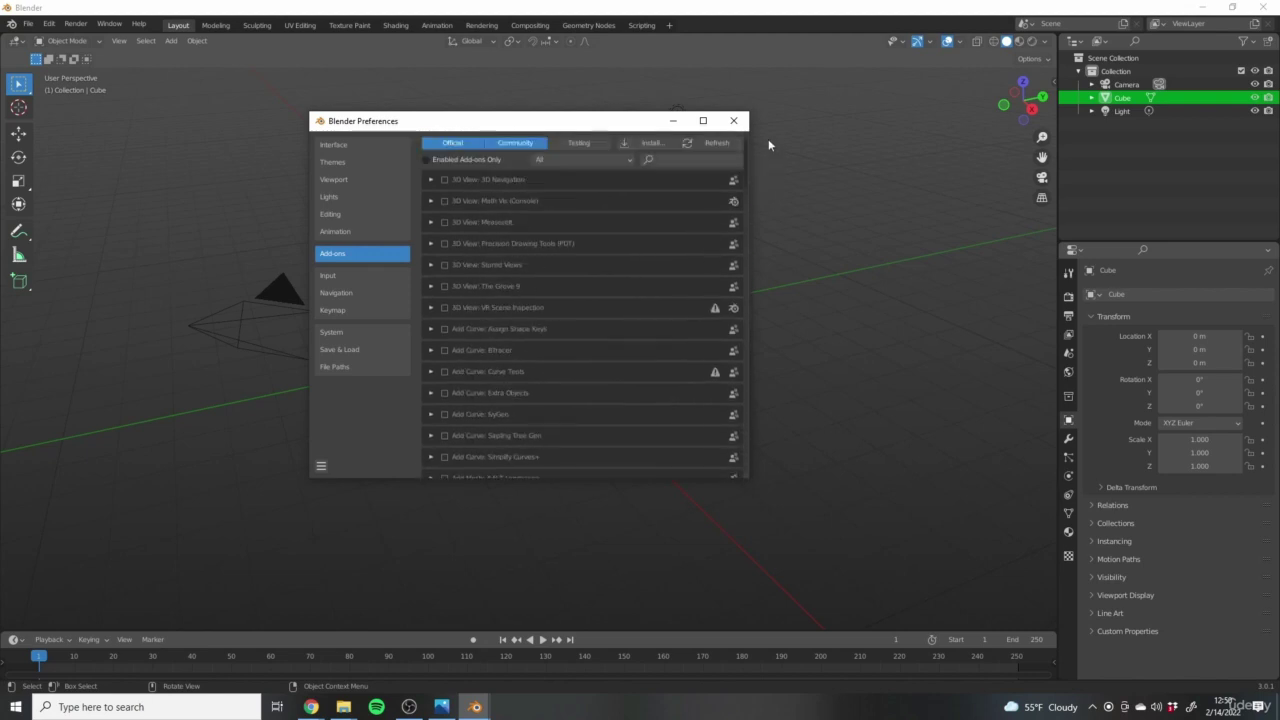
click(646, 145)
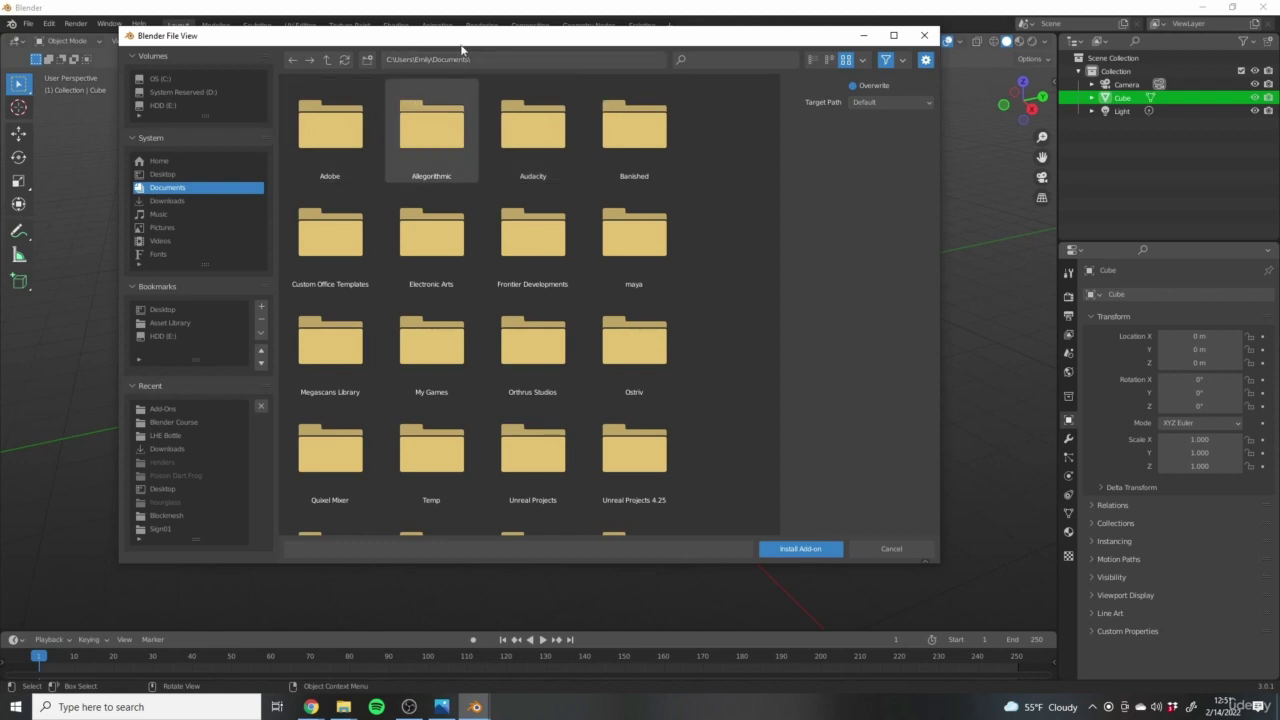
Switch to File Explorer and open the folder C:\Program Files\Blender Foundation\Add-Ons
click(343, 707)
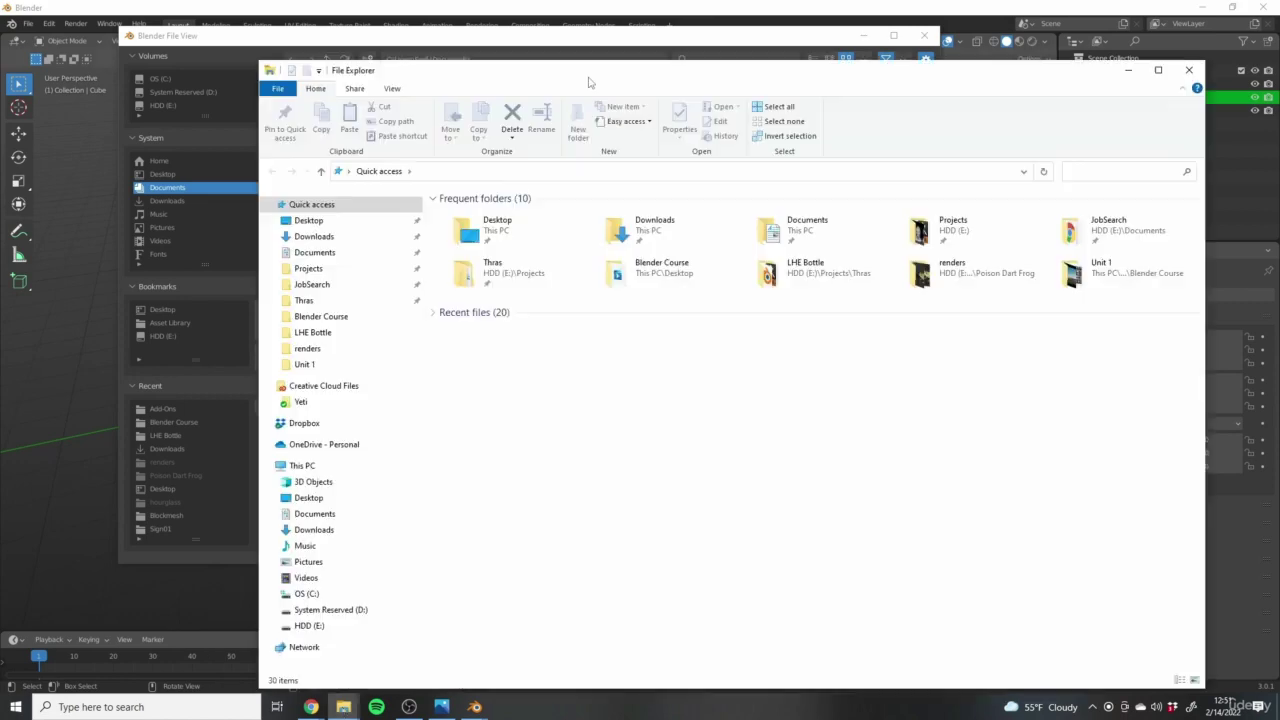
drag(589, 79, 643, 58)
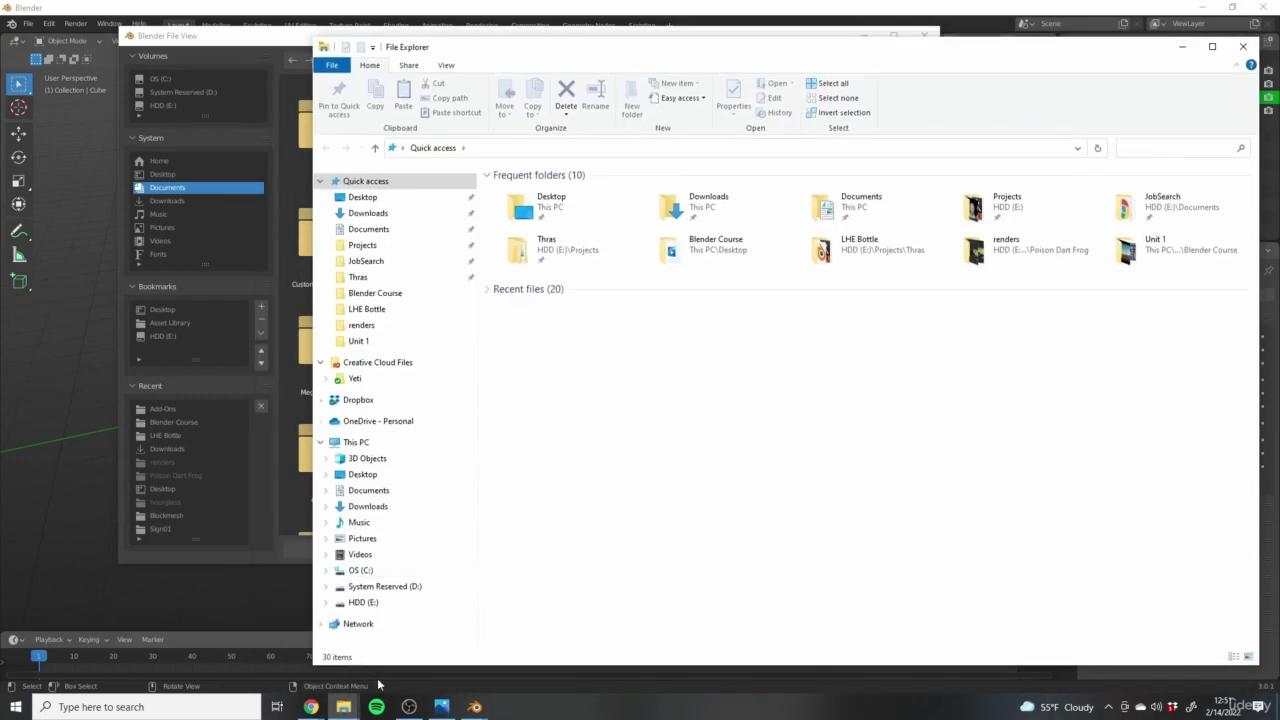
click(361, 571)
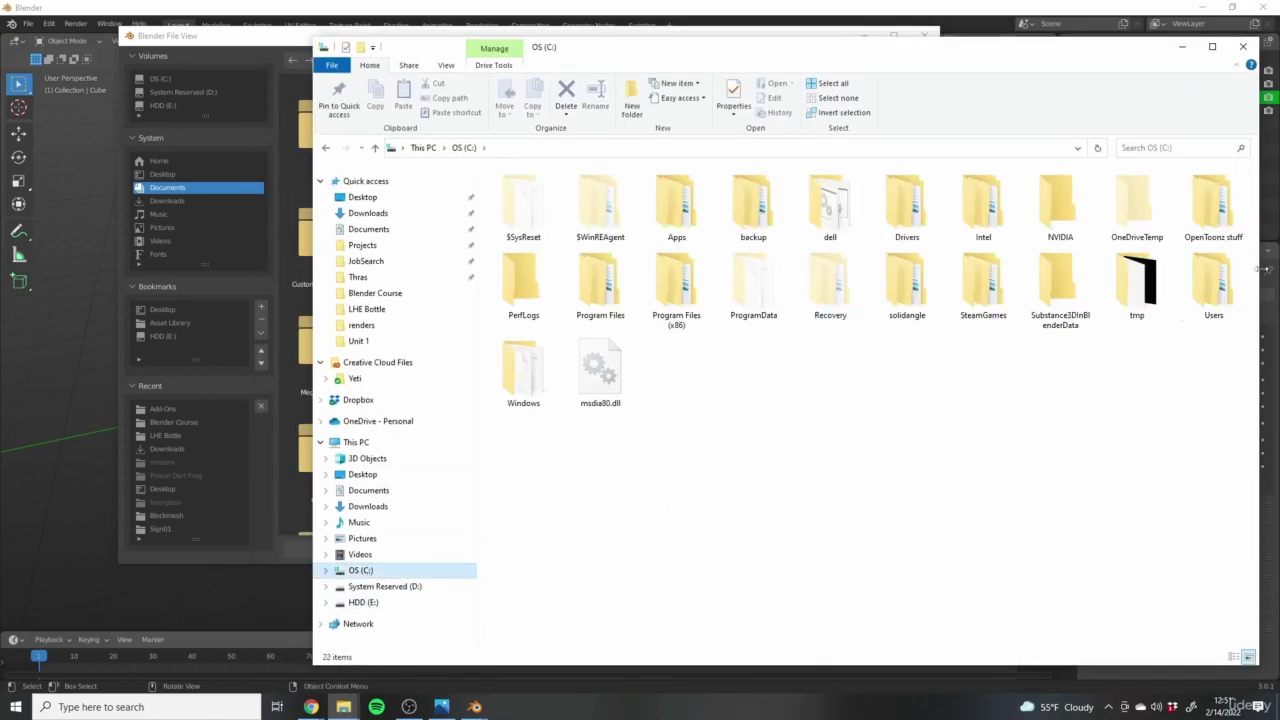
double_click(597, 288)
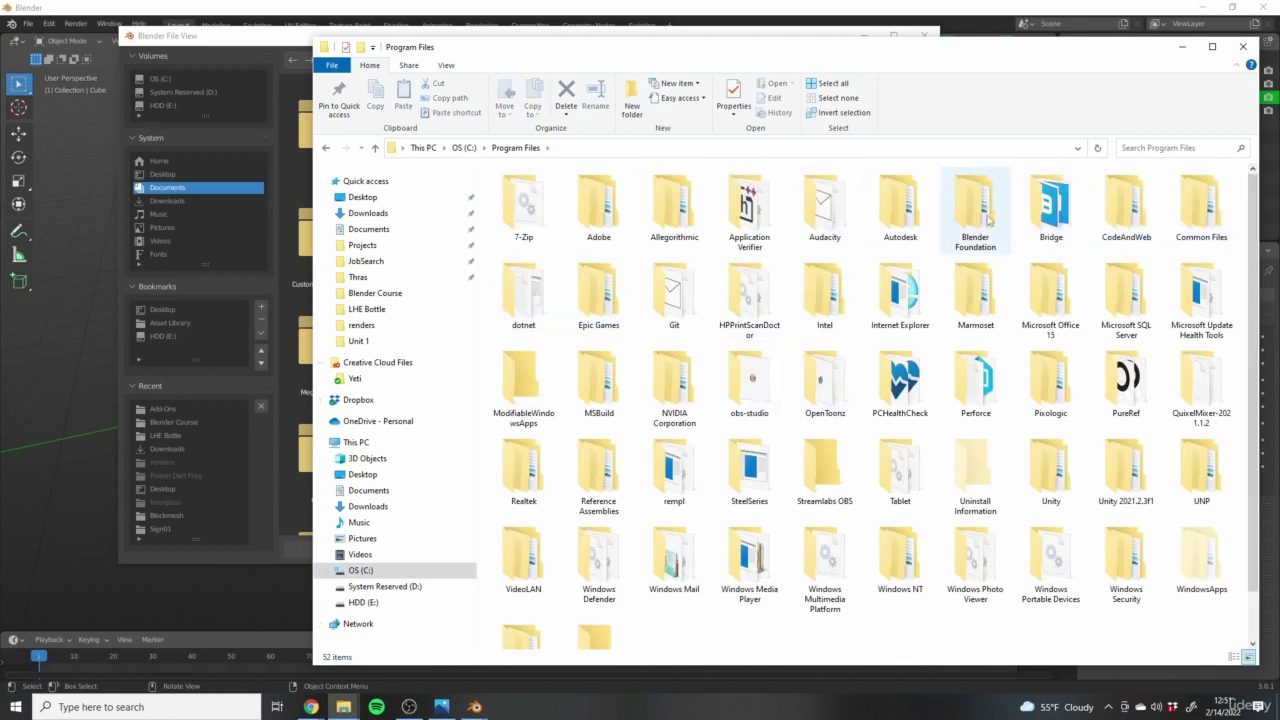
double_click(987, 218)
double_click(520, 198)
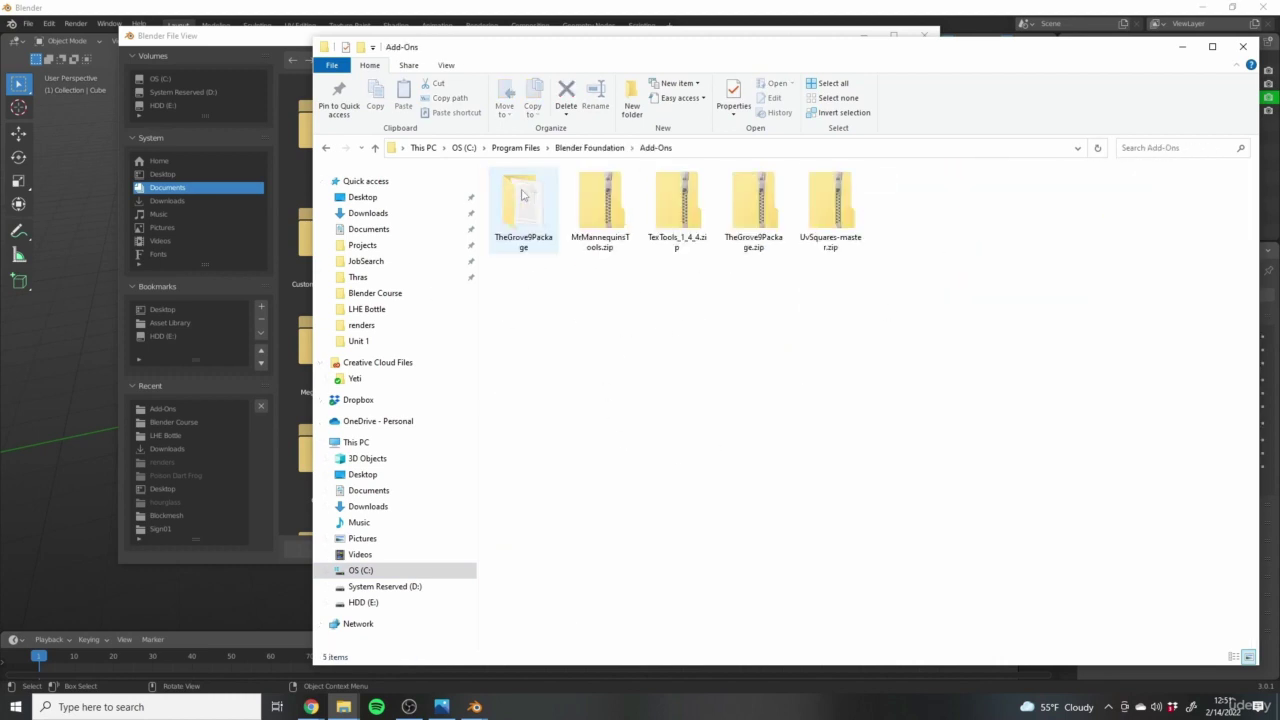
Copy the full path of the Add-Ons folder in File Explorer and close that window to return to Blender
click(690, 147)
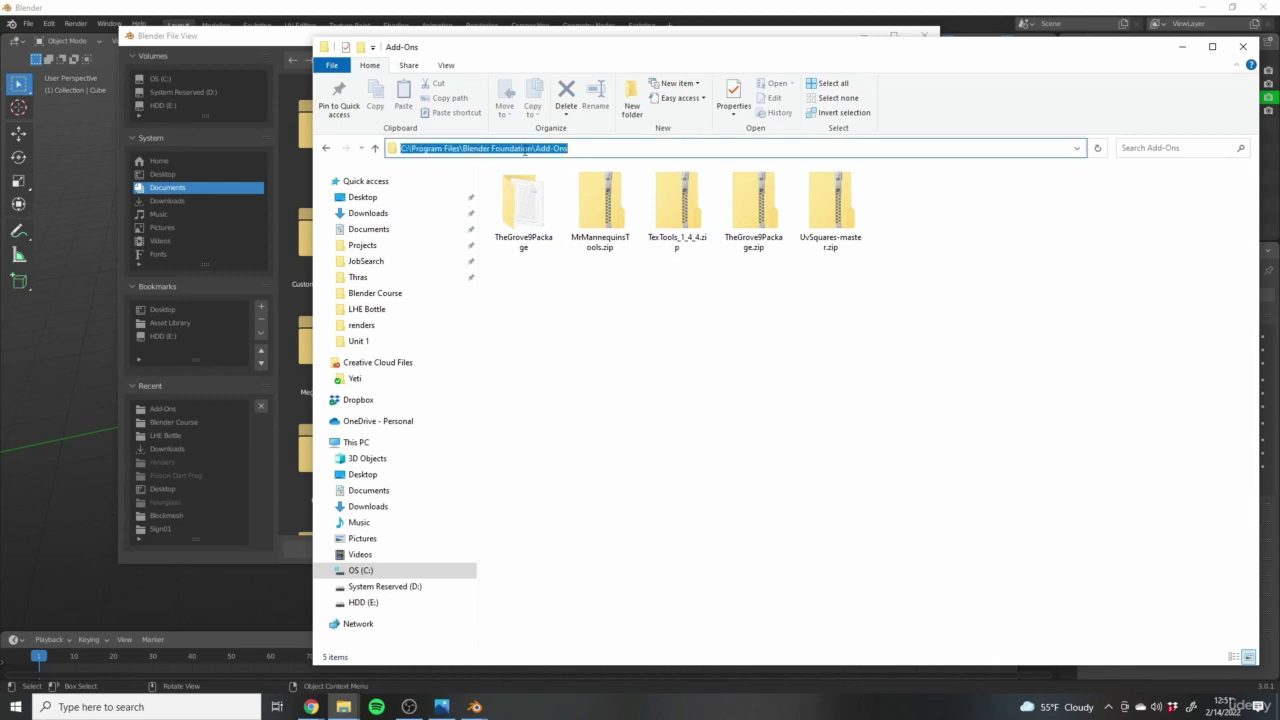
right_click(500, 145)
click(445, 192)
click(1243, 47)
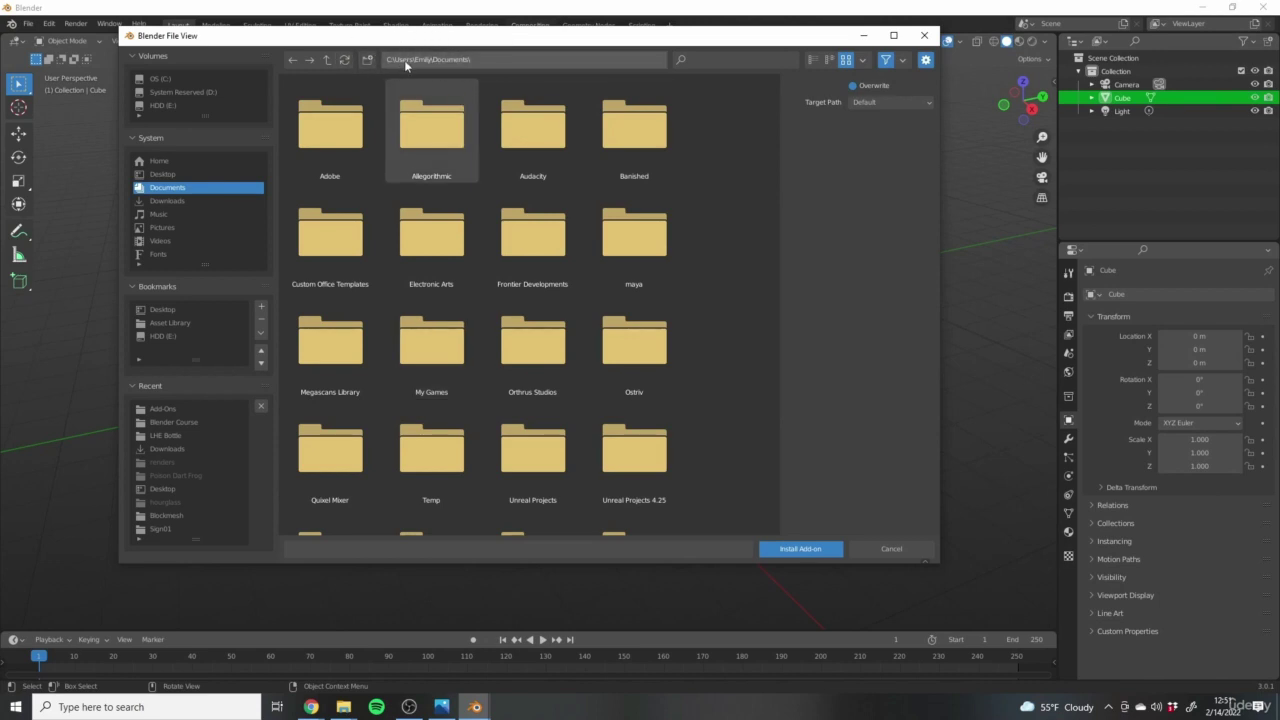
Point Blender's file browser to the copied path C:\Program Files\Blender Foundation\Add-Ons and install TexTools_1_4_4.zip from there
click(500, 60)
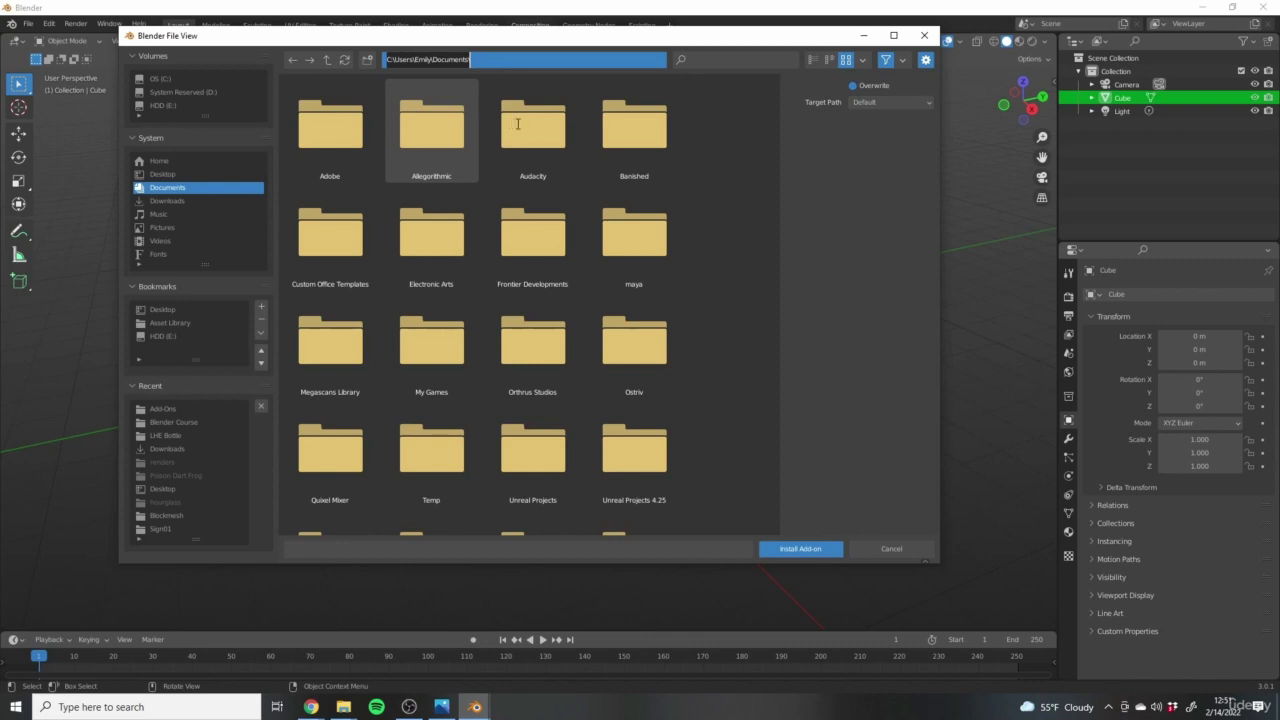
key(ctrl+v)
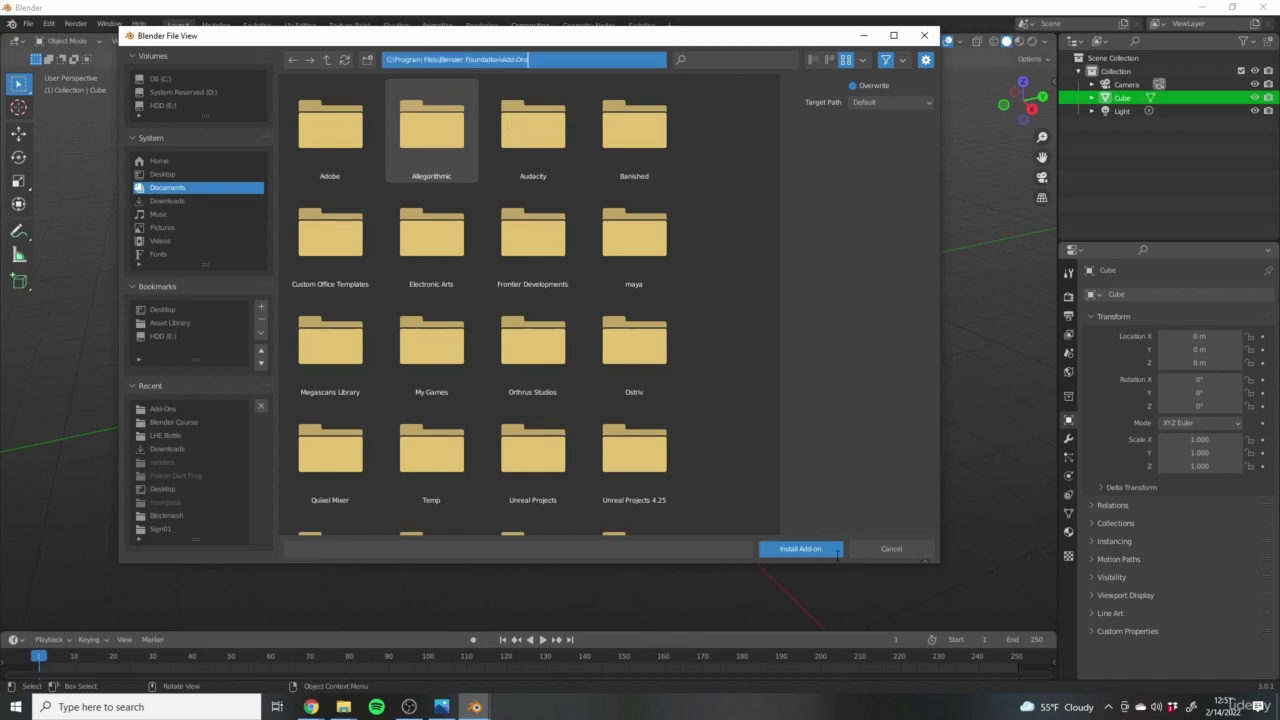
key(Return)
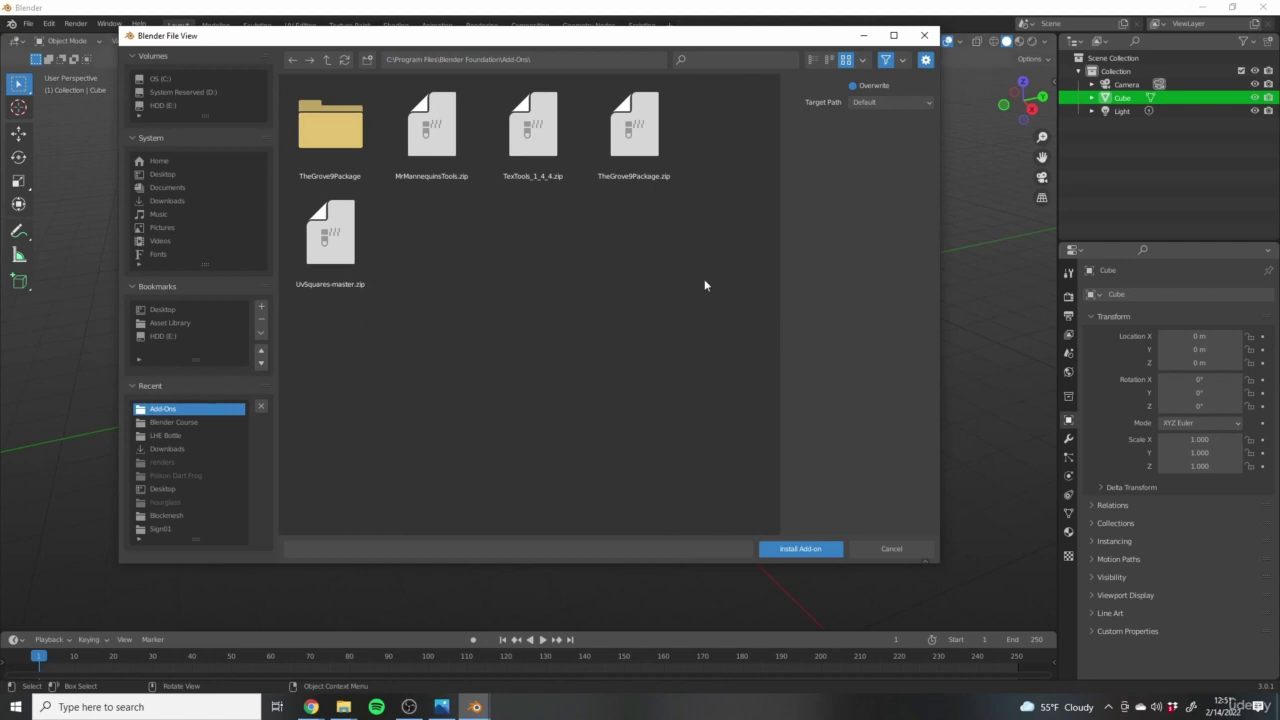
click(545, 125)
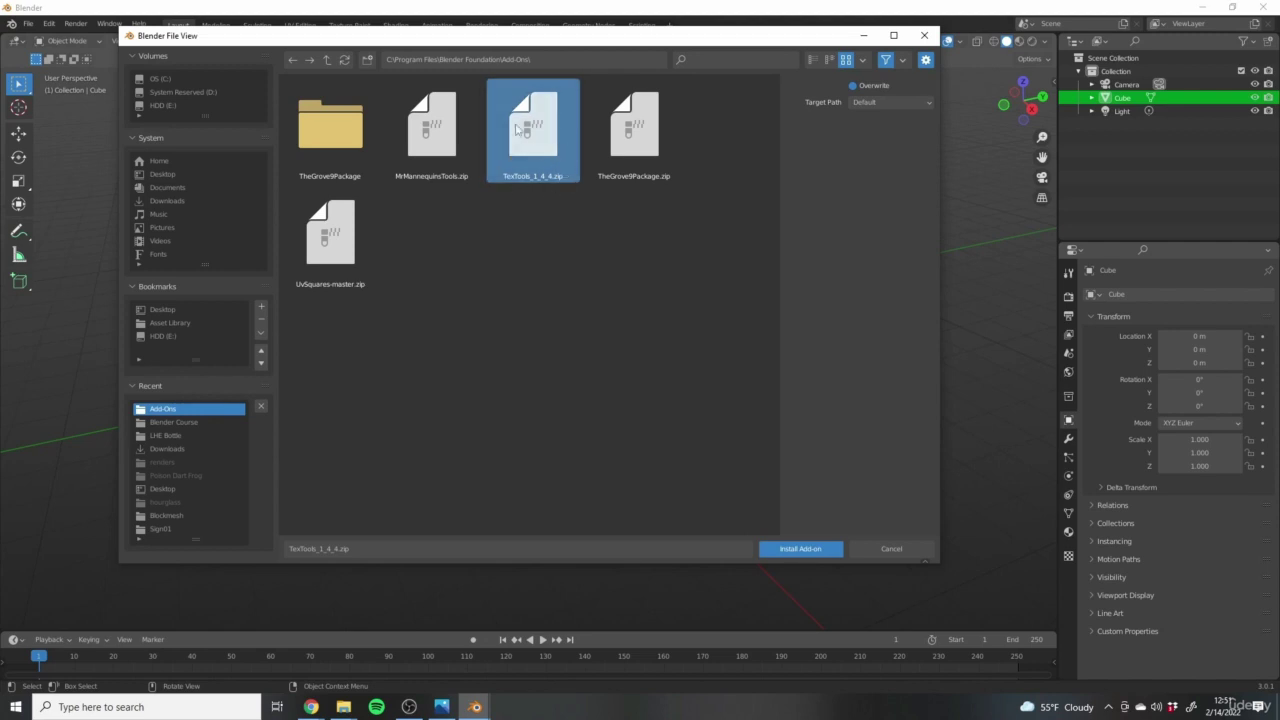
click(800, 549)
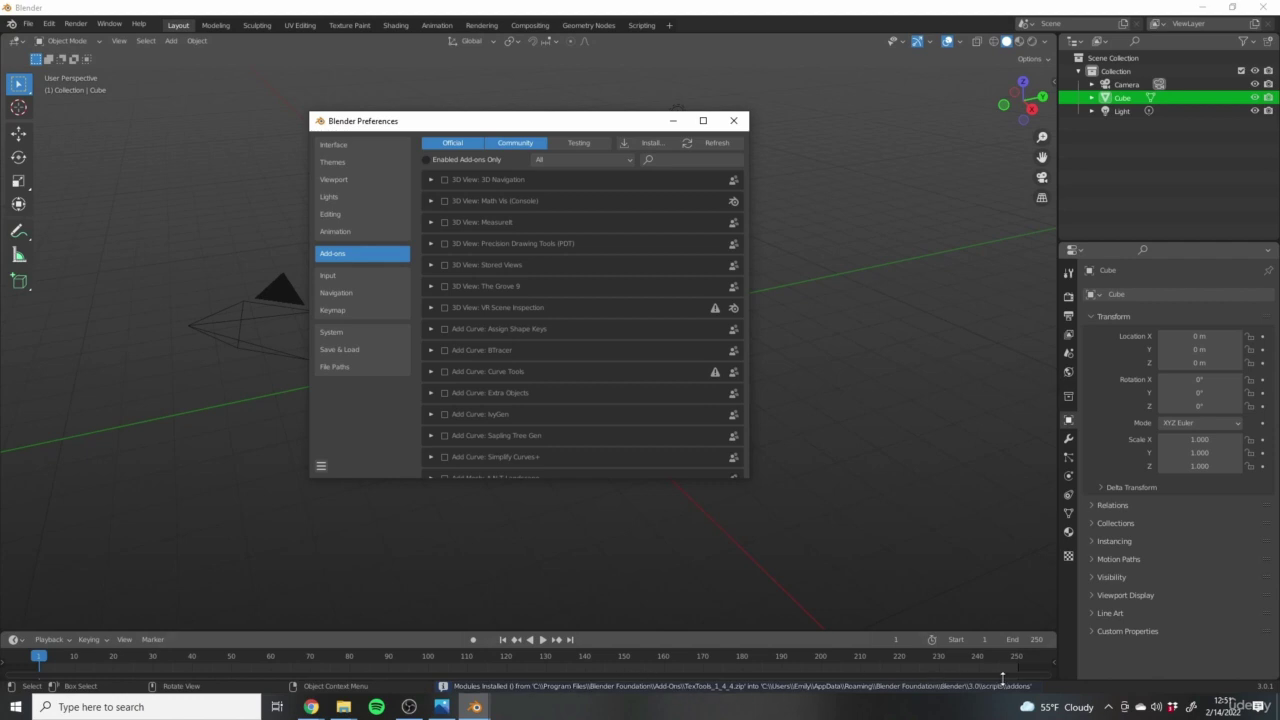
Check the add-ons list for UV: TexTools and the other enabled add-ons, and close the preferences
scroll(650, 368, down, 7)
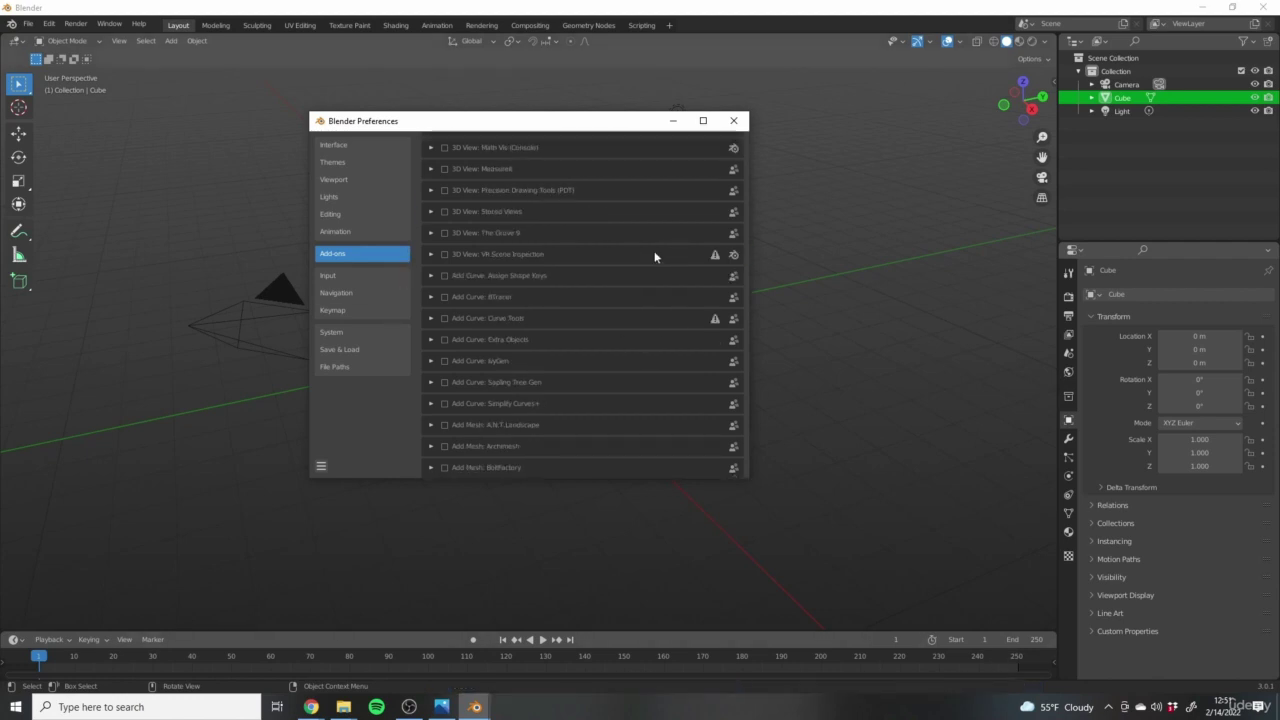
drag(746, 189, 746, 476)
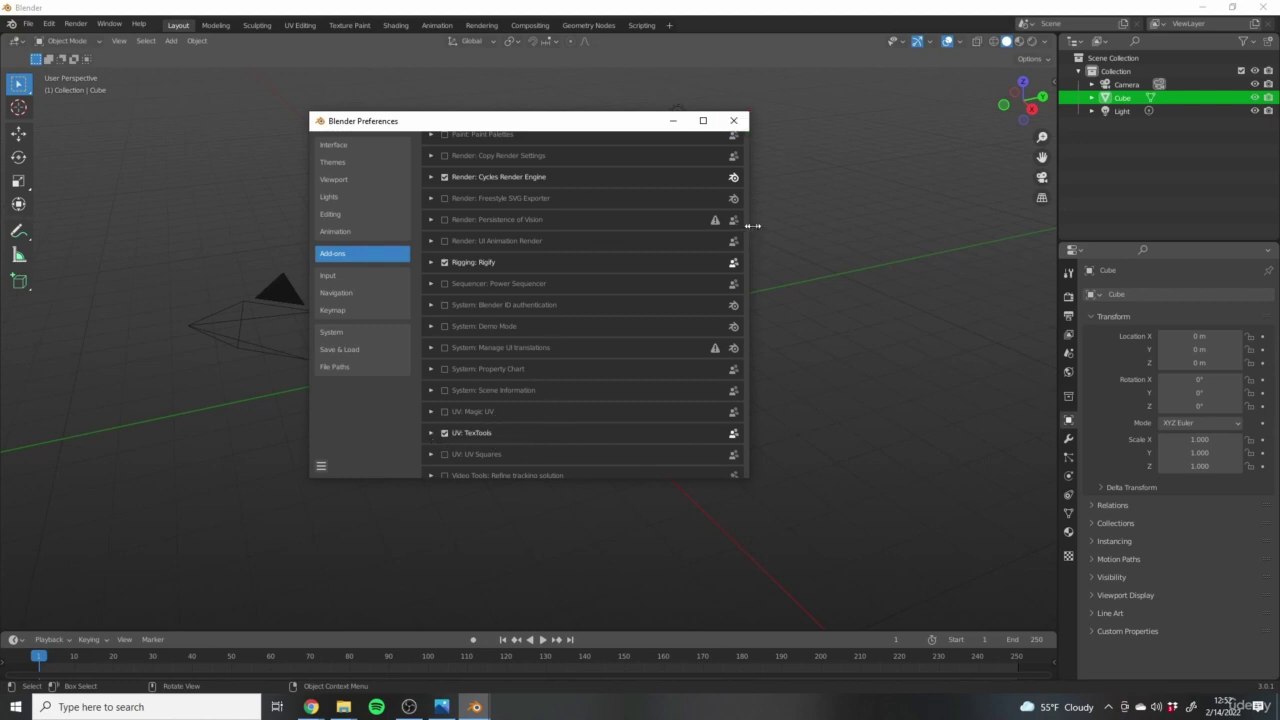
drag(752, 226, 852, 226)
scroll(515, 416, up, 10)
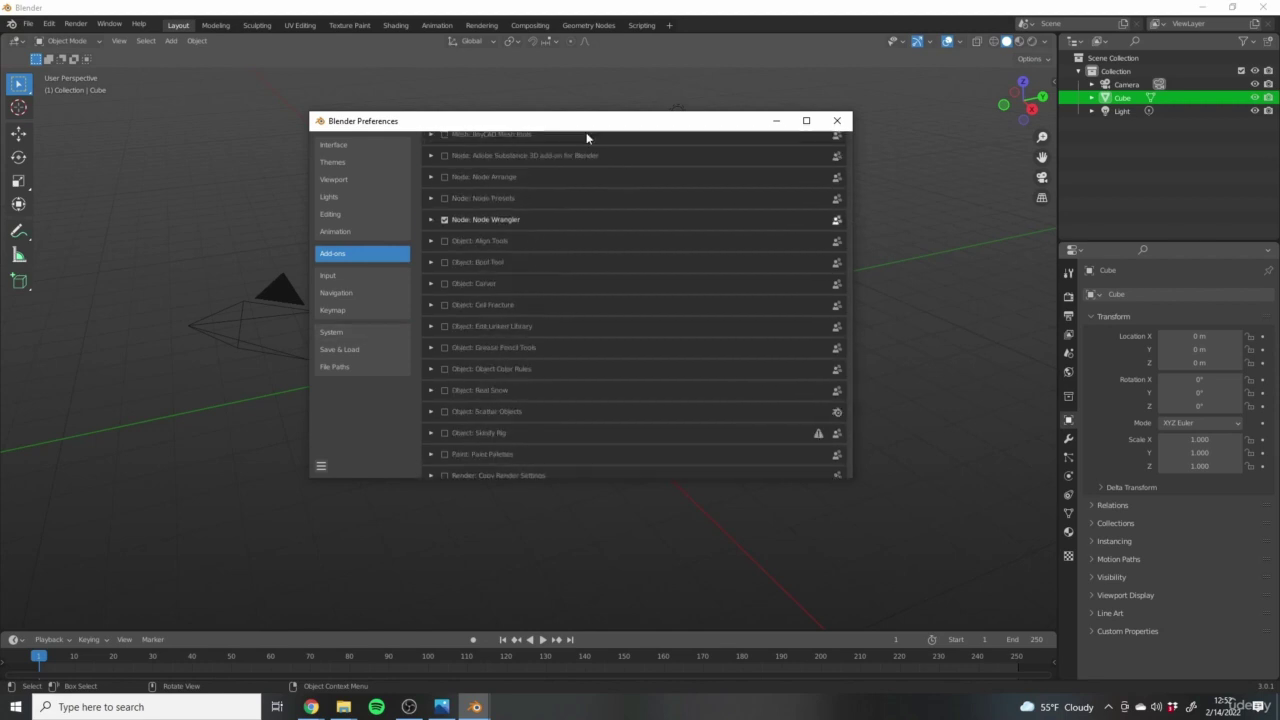
scroll(734, 294, up, 12)
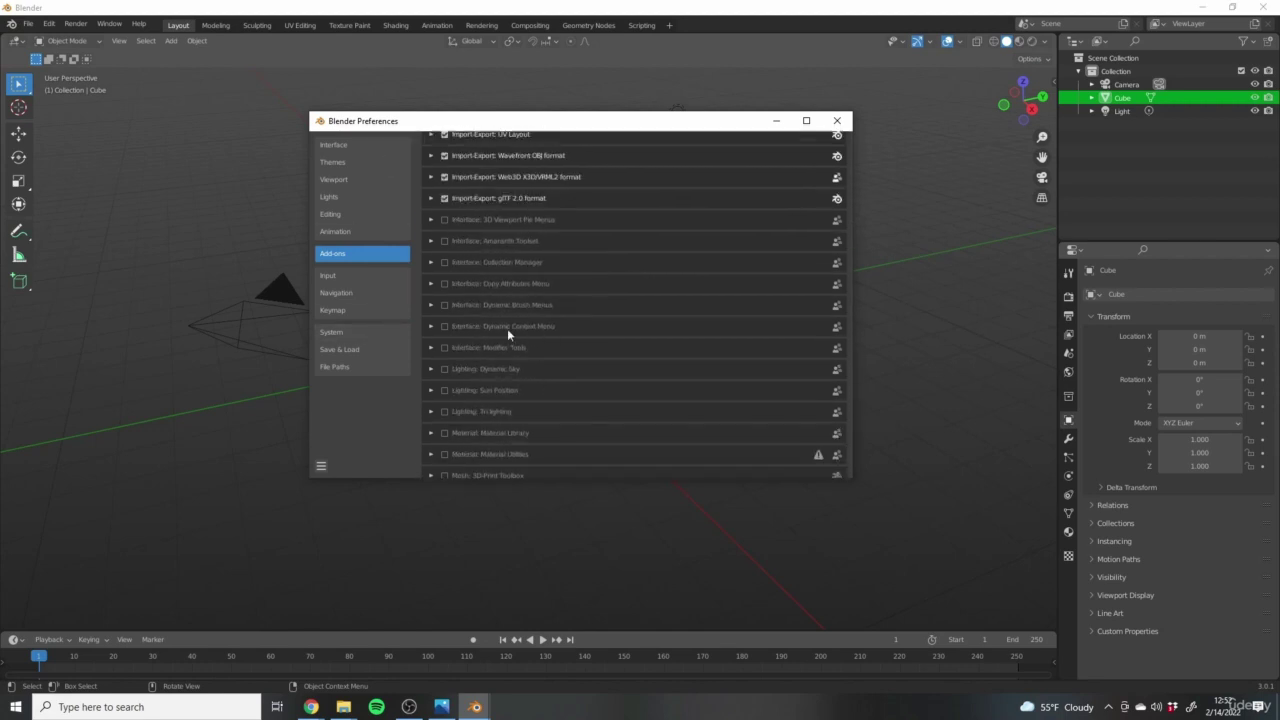
scroll(507, 328, up, 6)
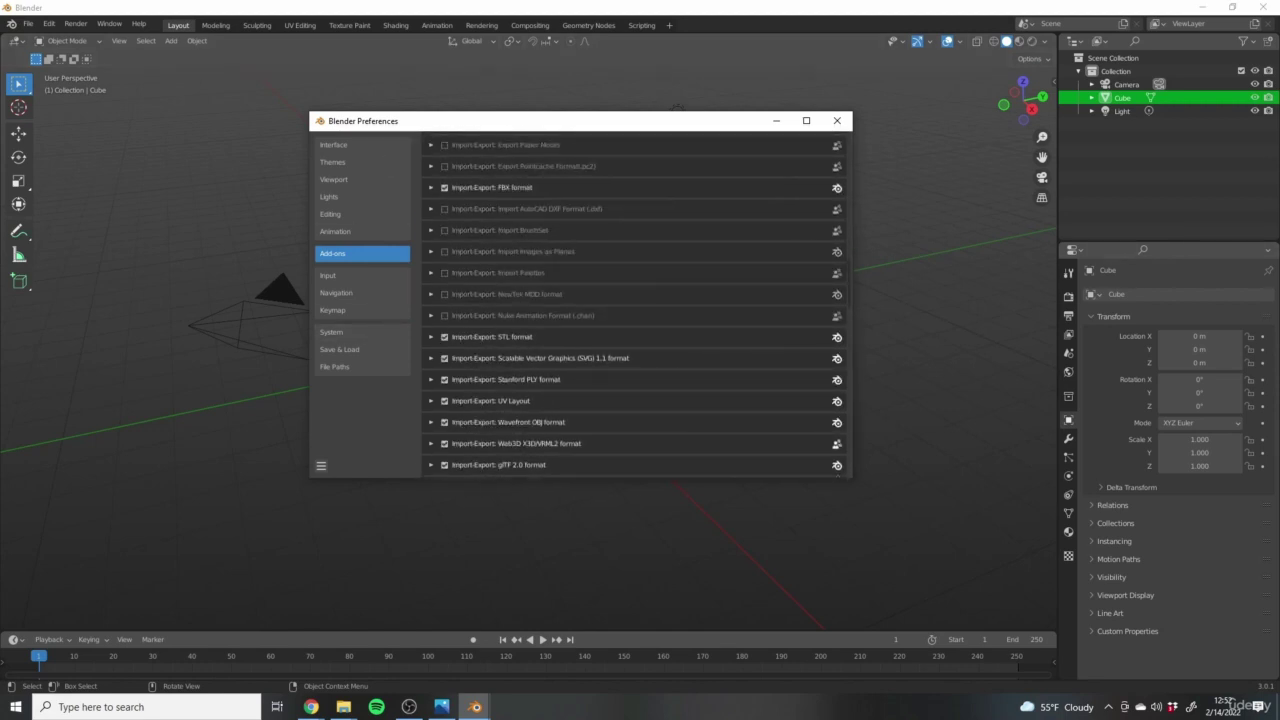
click(837, 120)
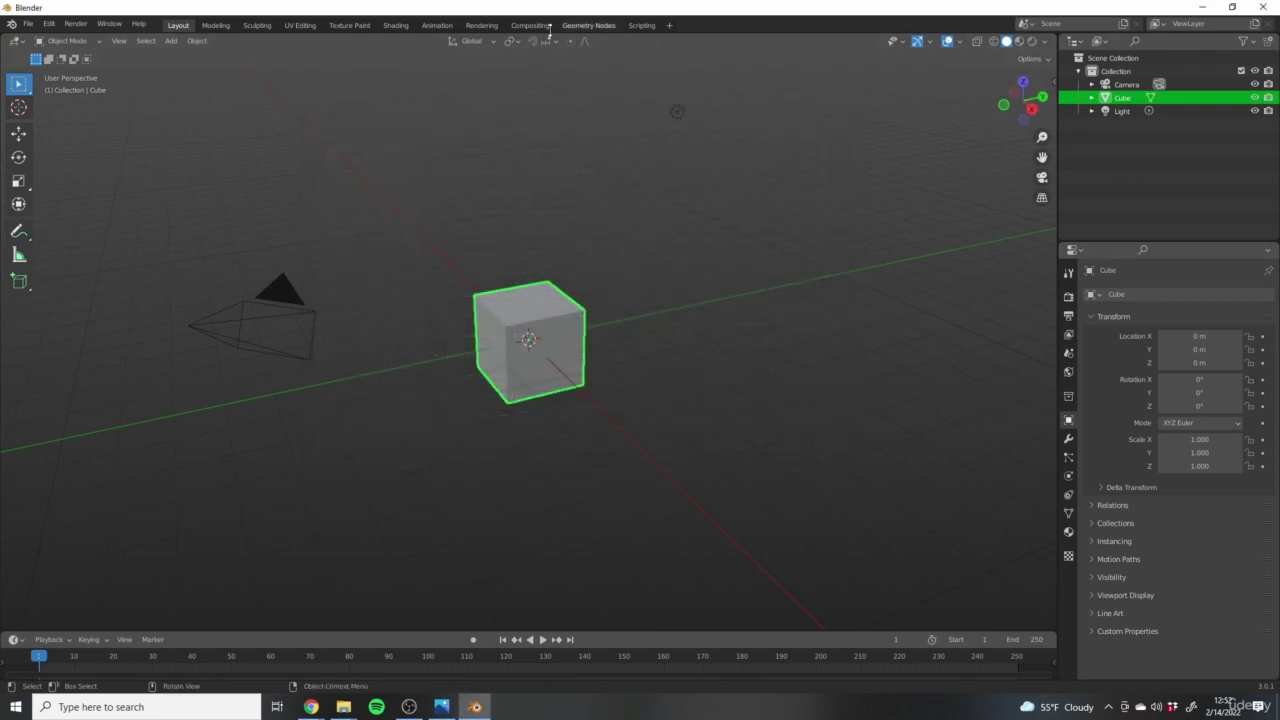